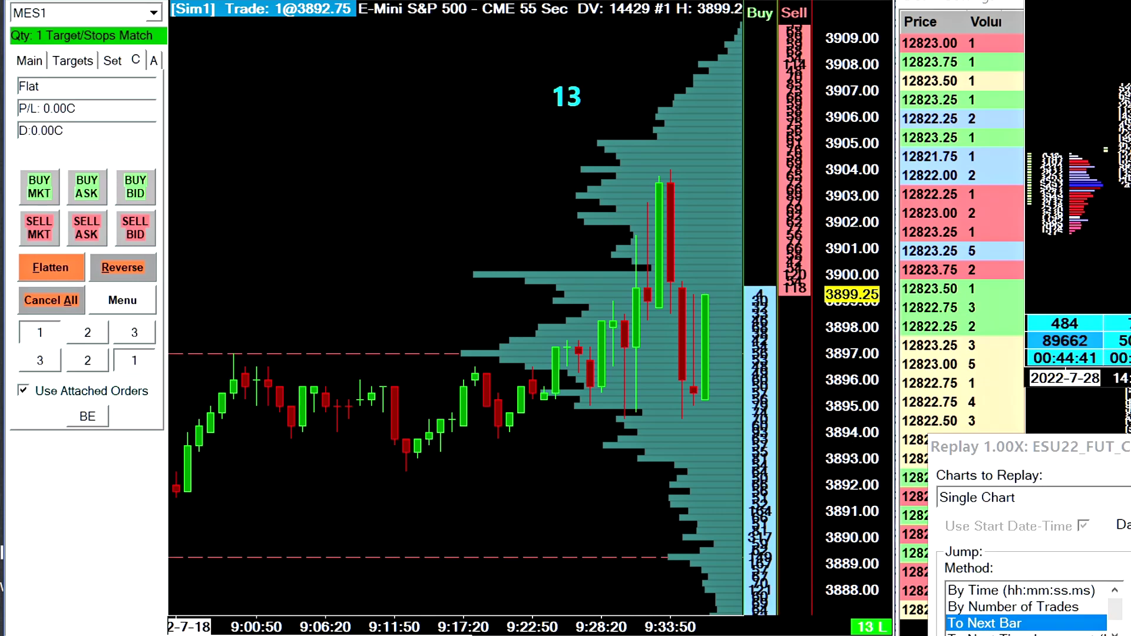
# Buy one contract at 3898.50 with attached orders and set its stop at 3895.50
pyautogui.moveTo(853, 368); pyautogui.dragTo(860, 395)
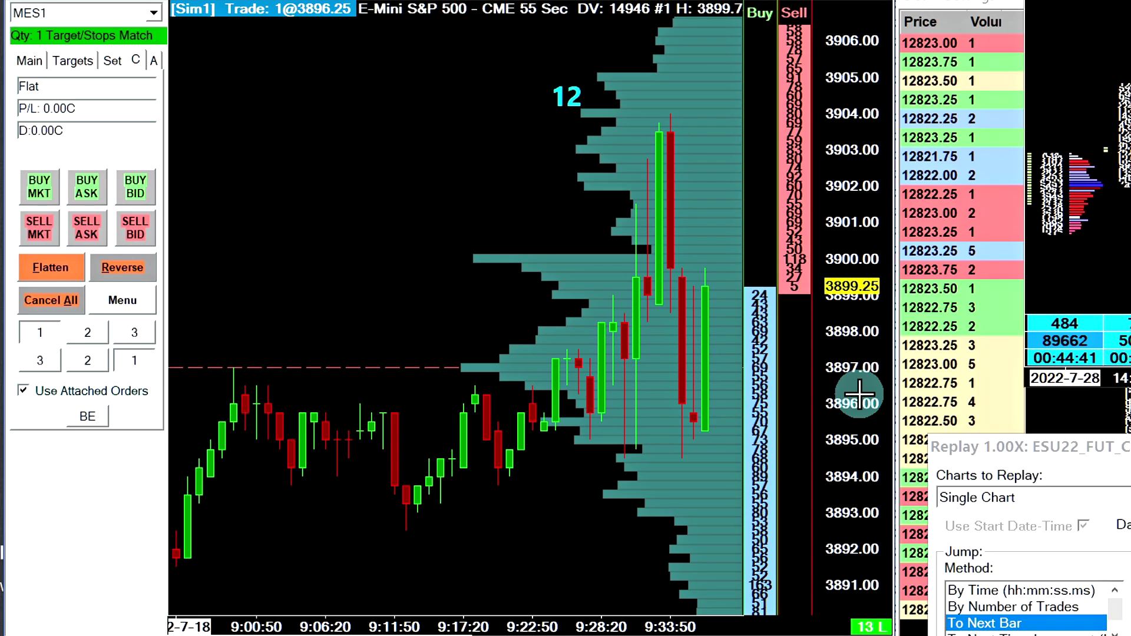
pyautogui.click(764, 316)
pyautogui.moveTo(230, 384); pyautogui.dragTo(243, 423)
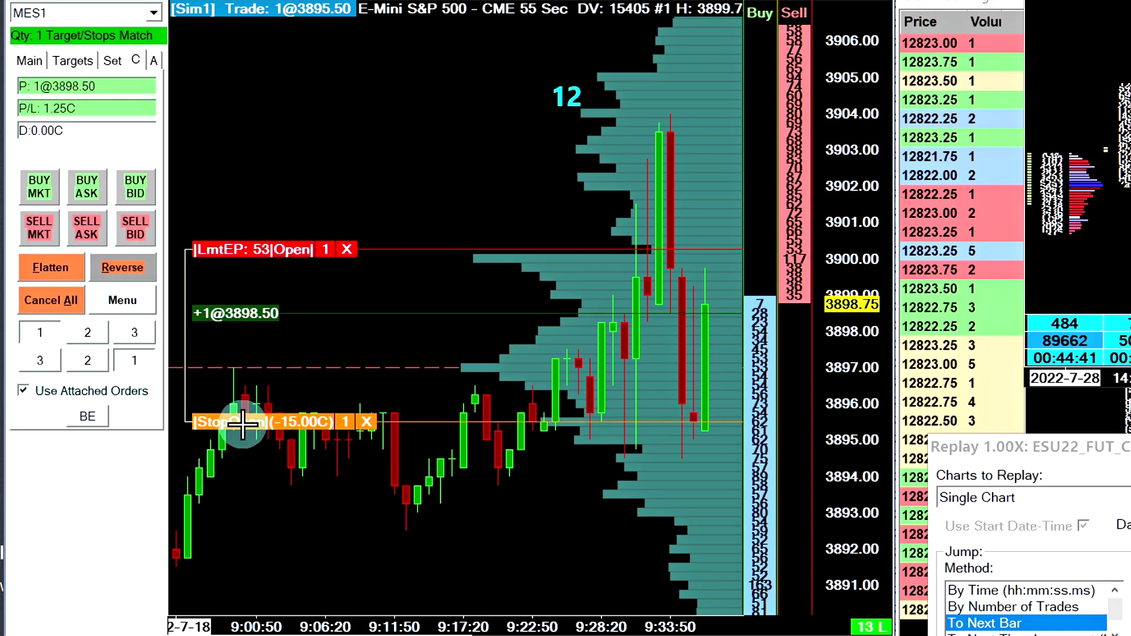
pyautogui.moveTo(242, 423); pyautogui.dragTo(242, 423)
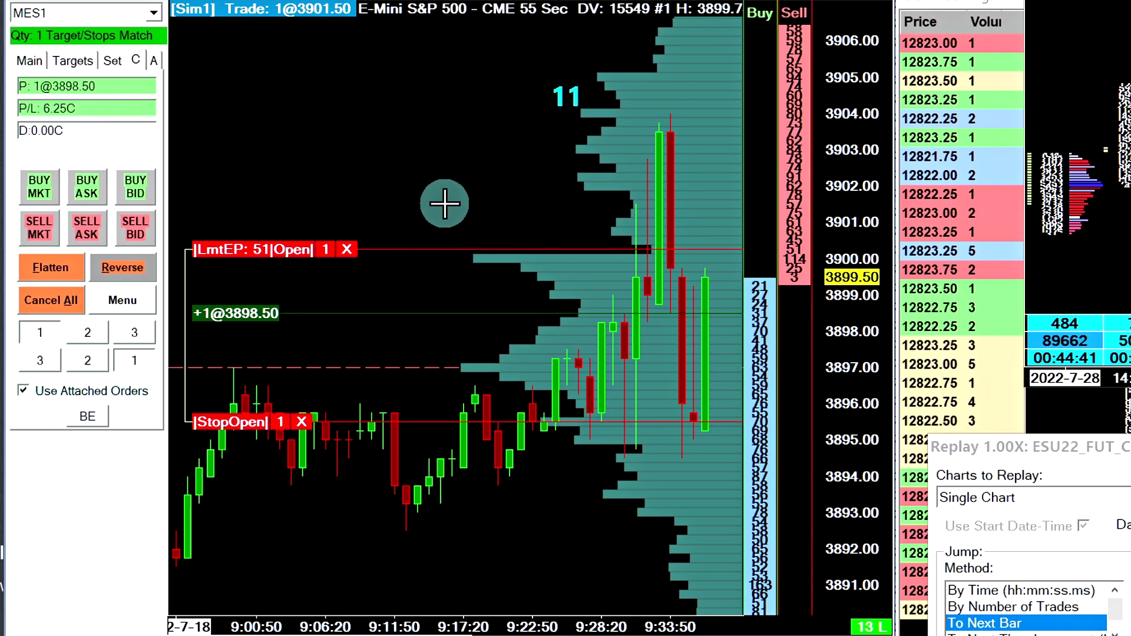
# Raise the position's limit target to 3903.75, then bring it down to 3901.75
pyautogui.moveTo(270, 248); pyautogui.dragTo(287, 122)
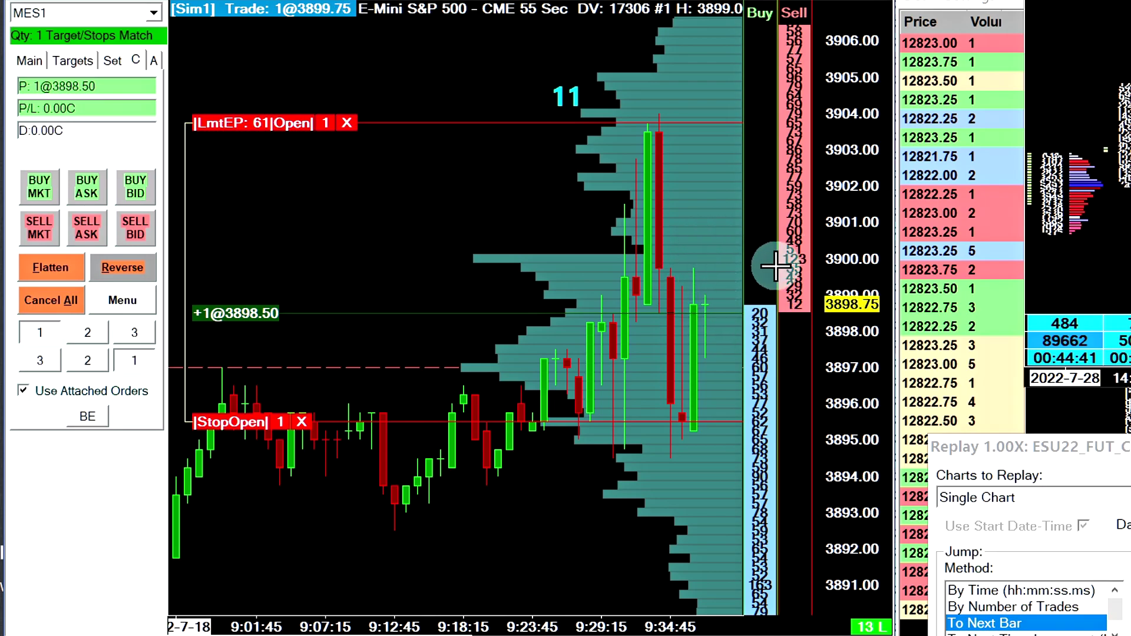
pyautogui.click(617, 193)
pyautogui.moveTo(618, 194)
pyautogui.mouseDown()
pyautogui.moveTo(624, 130)
pyautogui.moveTo(608, 216)
pyautogui.moveTo(627, 98)
pyautogui.moveTo(613, 196)
pyautogui.mouseUp()
pyautogui.click(613, 195)
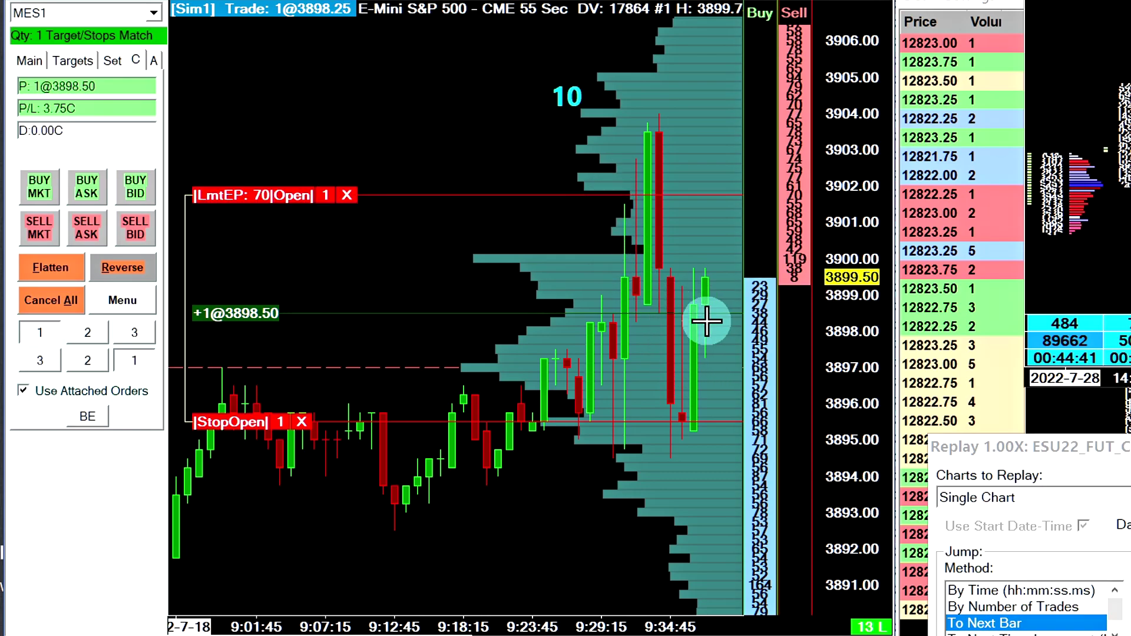
# Lower the attached stop in jumps to 3892.50 and raise the limit target to 3905.50
pyautogui.click(624, 352)
pyautogui.click(619, 446)
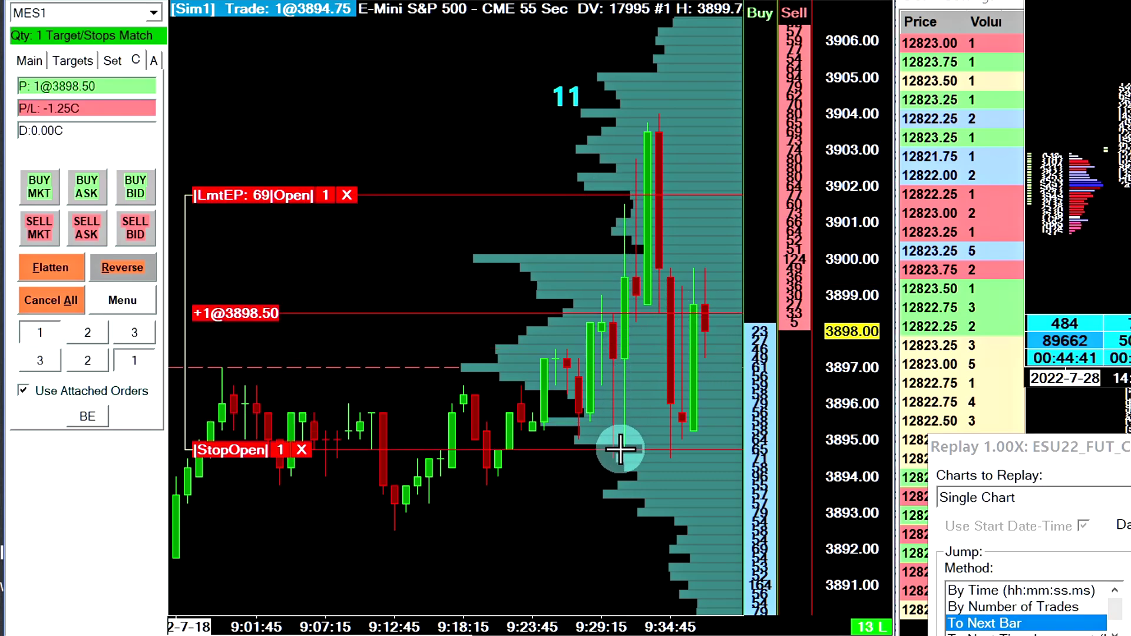
pyautogui.click(611, 368)
pyautogui.click(606, 486)
pyautogui.click(603, 394)
pyautogui.click(597, 529)
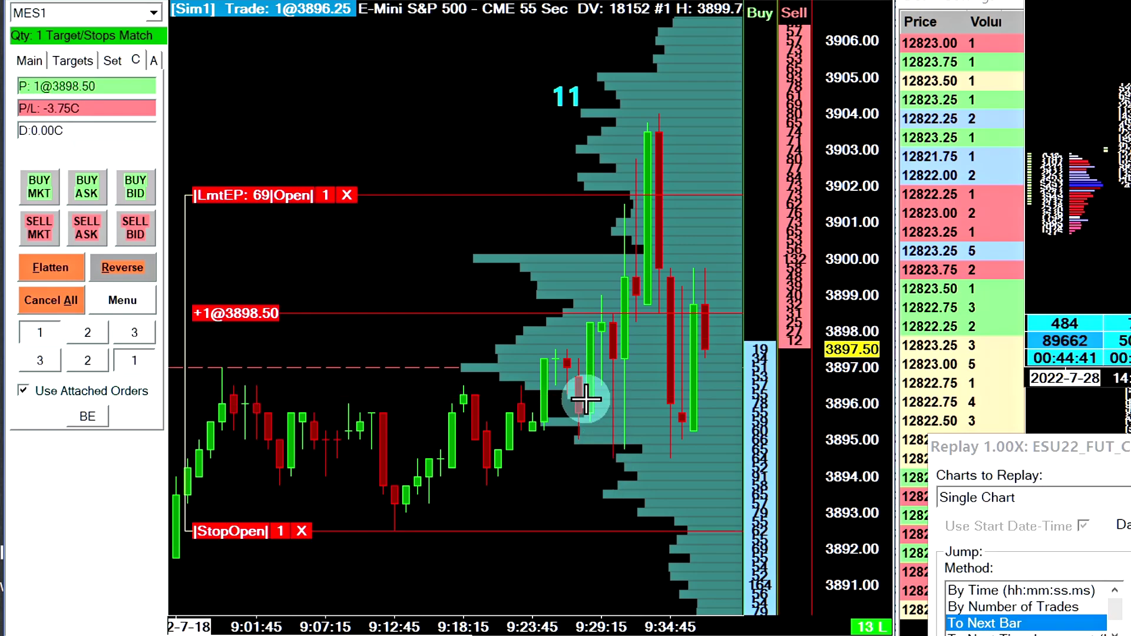
pyautogui.click(626, 59)
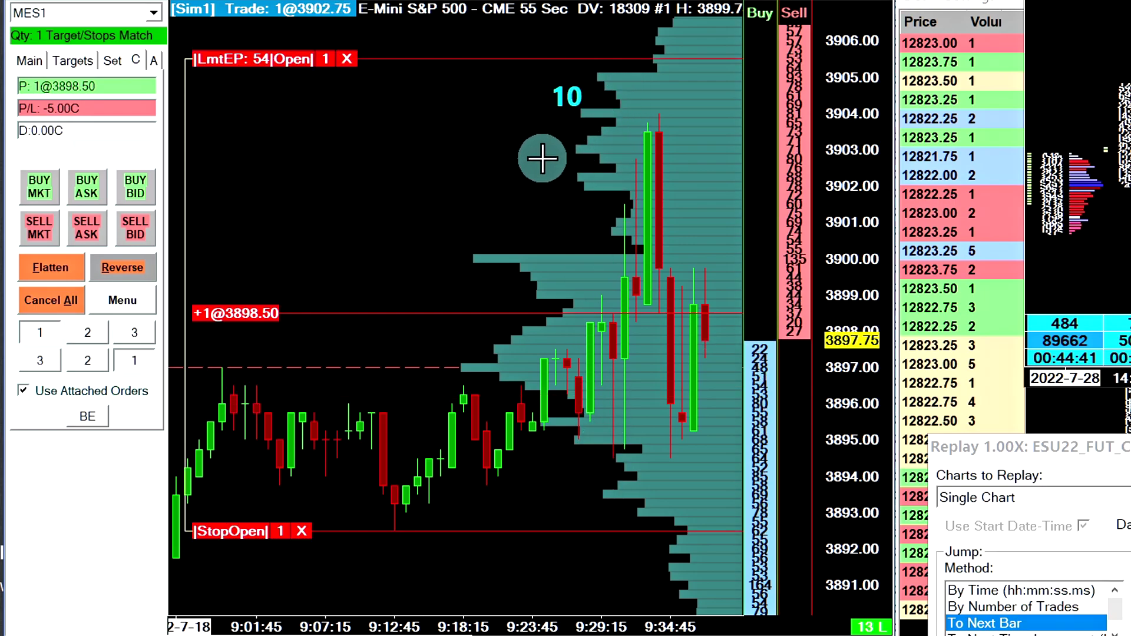
# Add to the long position with a buy stop order and lower an added attached stop to 3894.00
pyautogui.moveTo(836, 432); pyautogui.dragTo(871, 407)
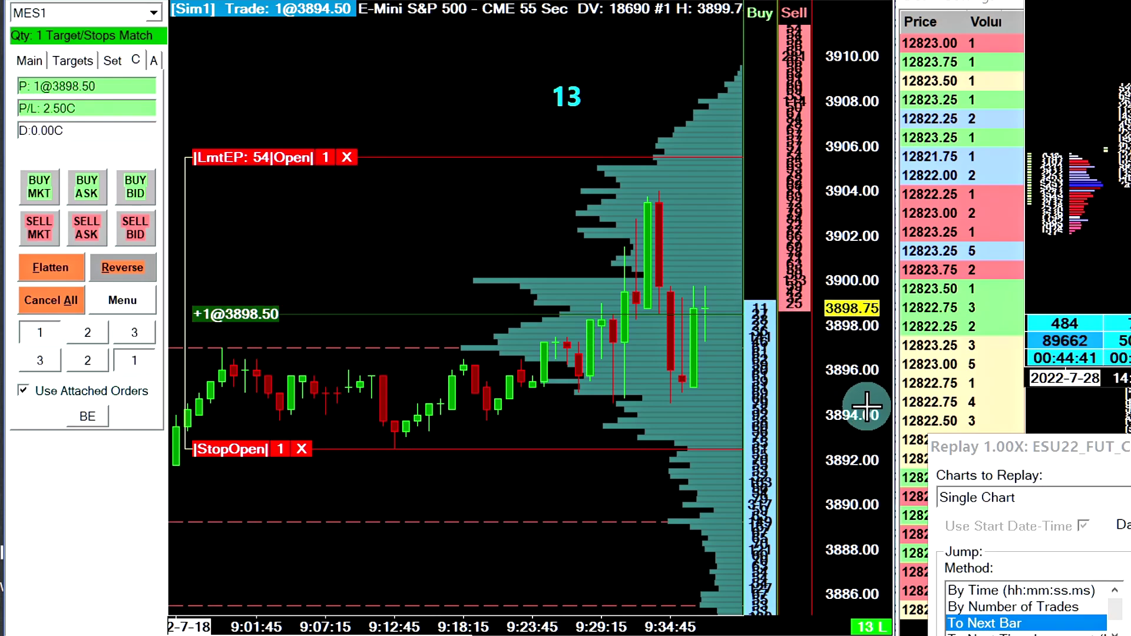
pyautogui.click(753, 317)
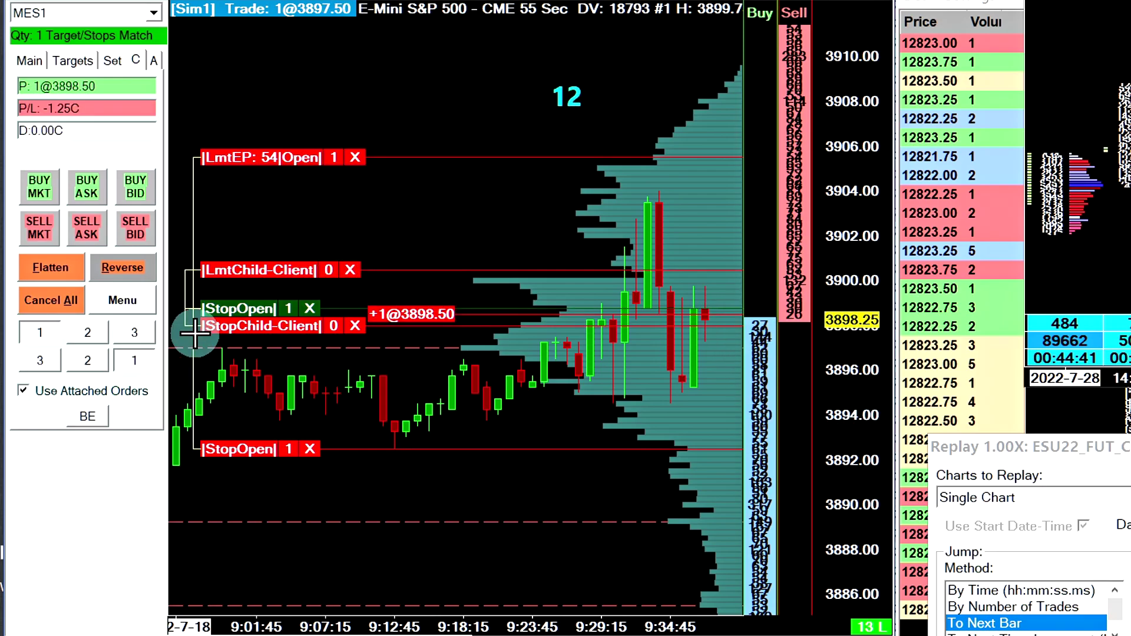
pyautogui.moveTo(219, 324); pyautogui.dragTo(246, 415)
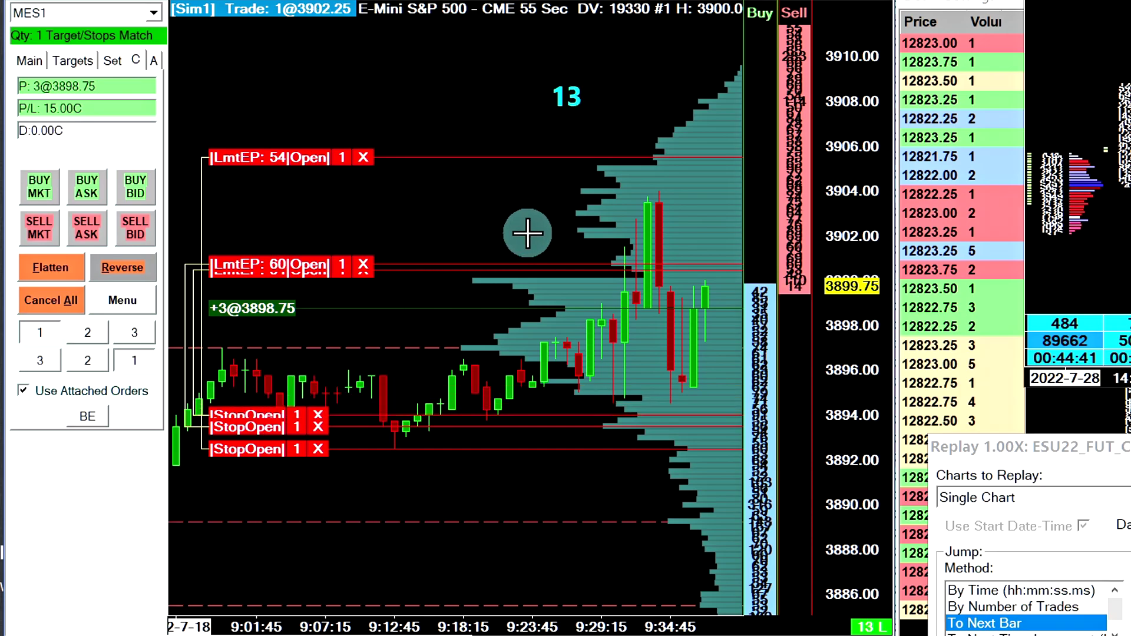
# Move the added contracts' limit targets to 3903.25 and 3901.75, then raise the 3901.75 target to 3908.25
pyautogui.click(497, 206)
pyautogui.moveTo(439, 264); pyautogui.dragTo(456, 242)
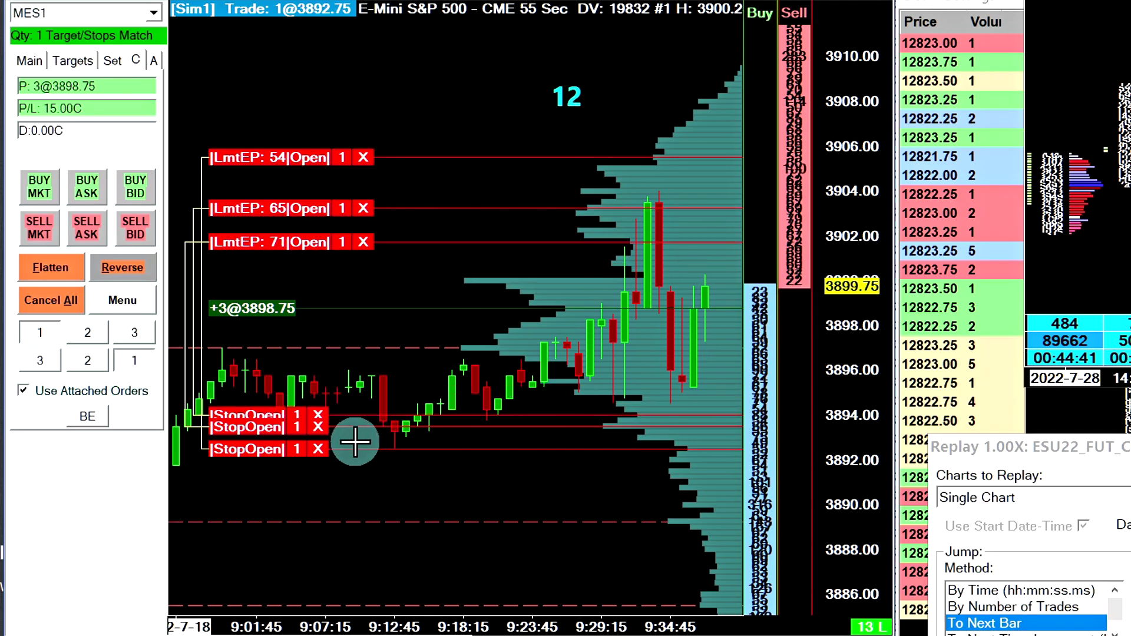
pyautogui.moveTo(871, 237); pyautogui.dragTo(849, 260)
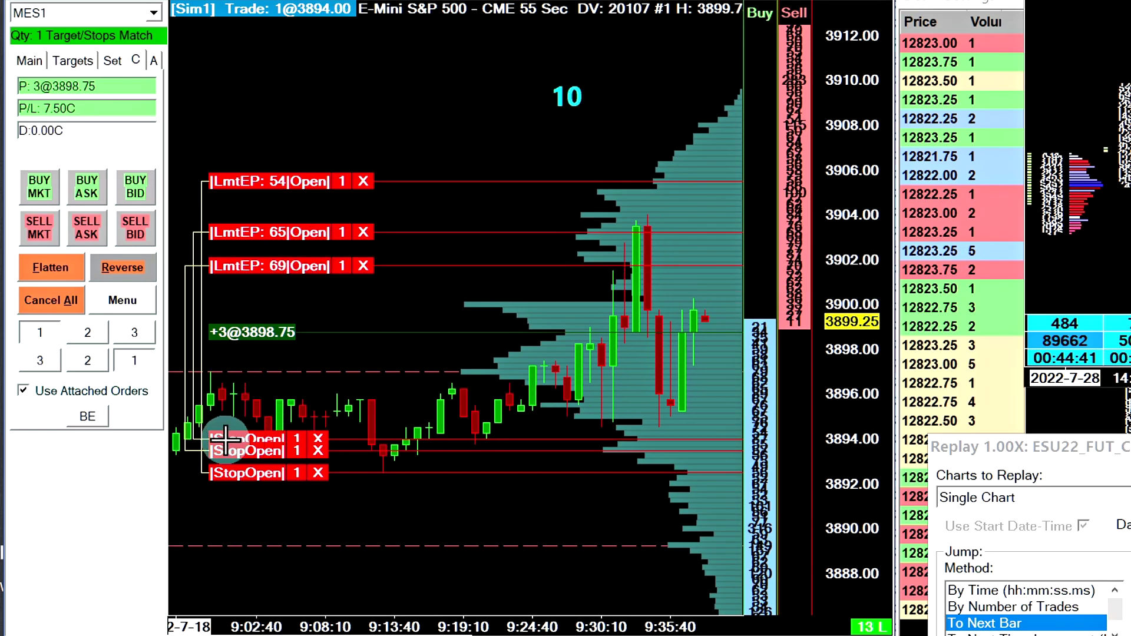
pyautogui.moveTo(855, 334); pyautogui.dragTo(852, 355)
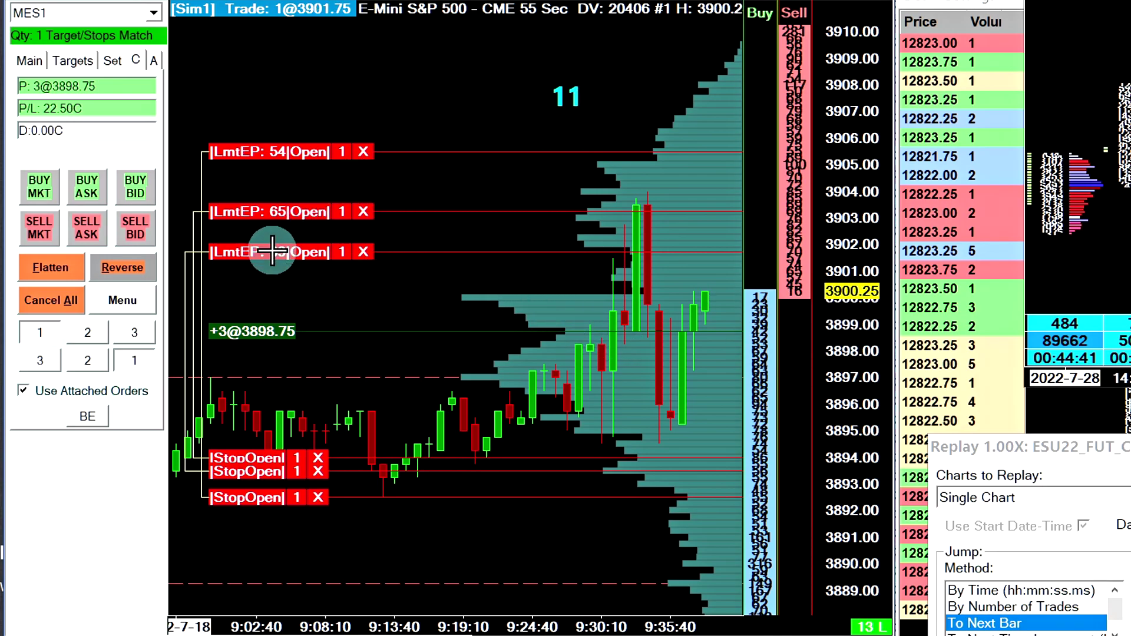
pyautogui.moveTo(272, 252); pyautogui.dragTo(315, 80)
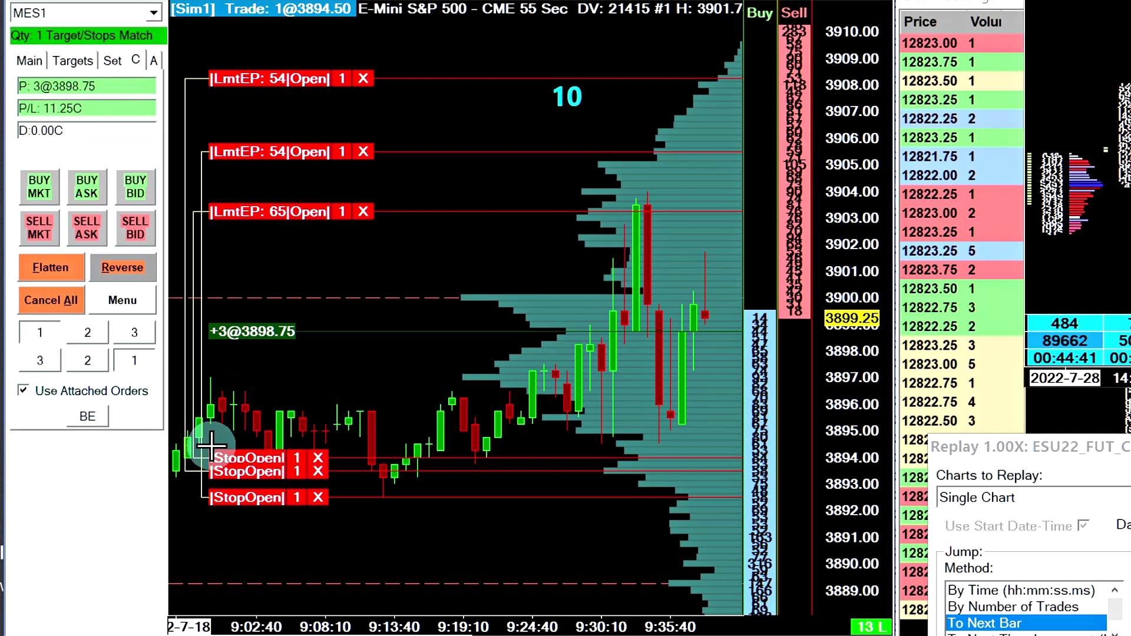
# Reposition the attached stops one at a time, using prices 3895.50, 3890.75, 3896.50 and 3893.50
pyautogui.moveTo(248, 458); pyautogui.dragTo(457, 407)
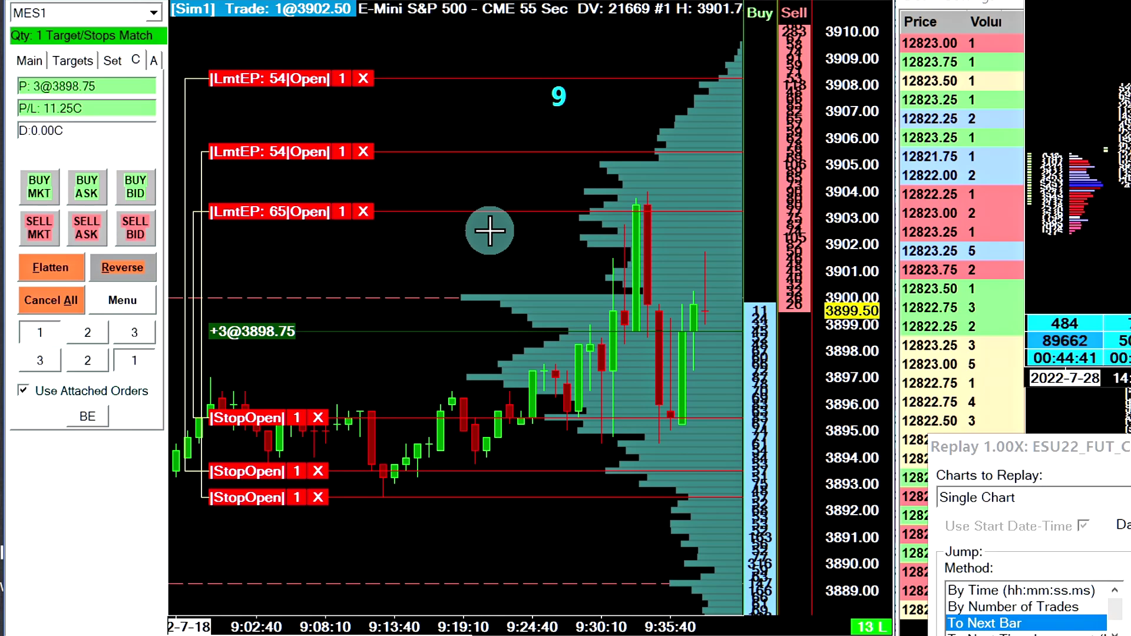
pyautogui.moveTo(718, 261); pyautogui.dragTo(457, 224)
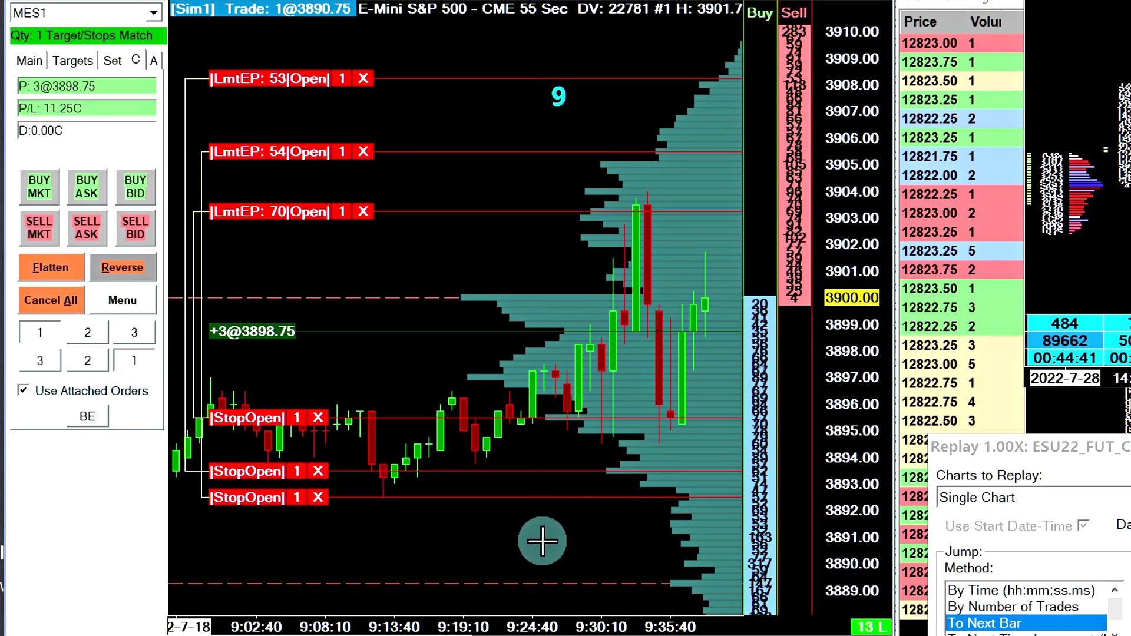
pyautogui.click(542, 541)
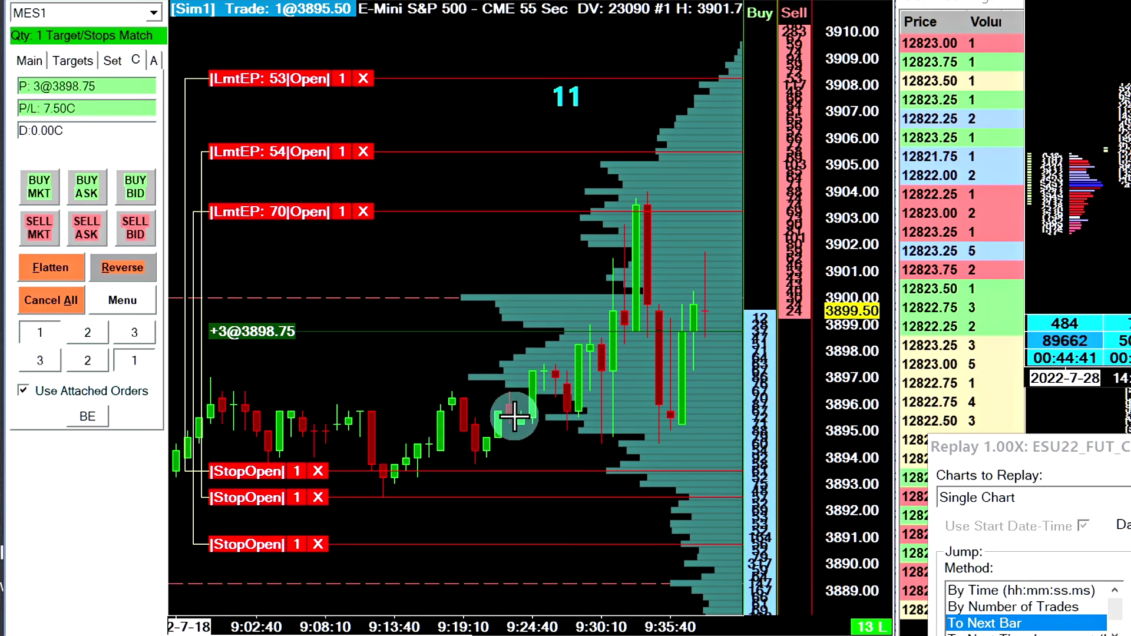
pyautogui.moveTo(261, 463); pyautogui.dragTo(462, 411)
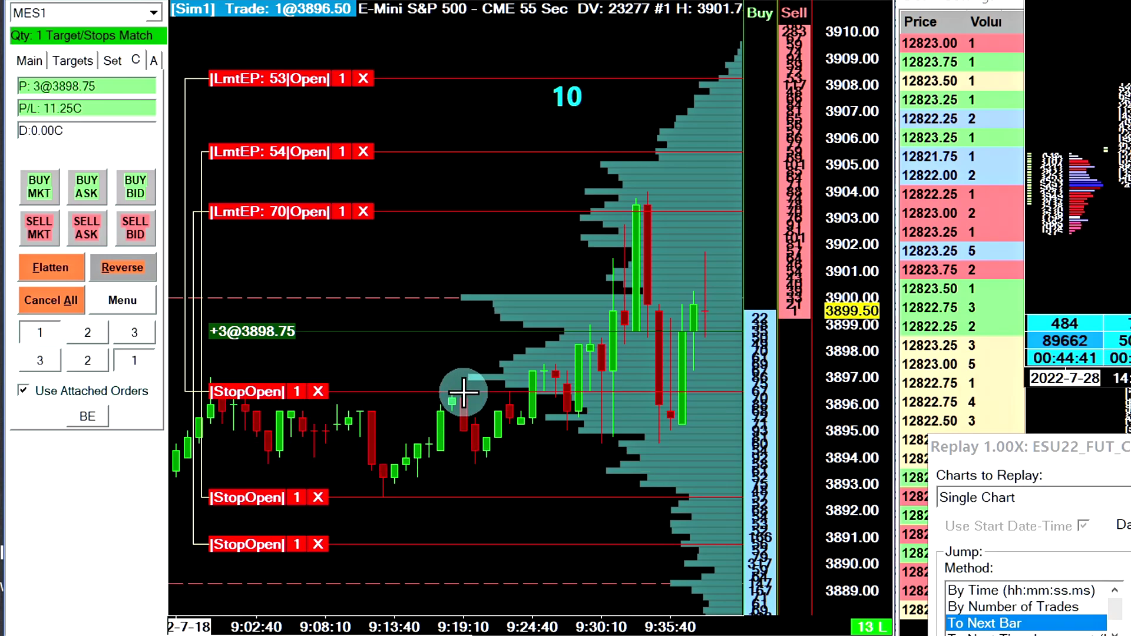
pyautogui.moveTo(459, 450)
pyautogui.mouseDown()
pyautogui.moveTo(456, 582)
pyautogui.moveTo(460, 375)
pyautogui.moveTo(464, 470)
pyautogui.mouseUp()
# Move the lowest limit target to 3901.00 and then 3911.50, and bring the 3905.50 target down to 3902.00
pyautogui.moveTo(494, 211); pyautogui.dragTo(481, 275)
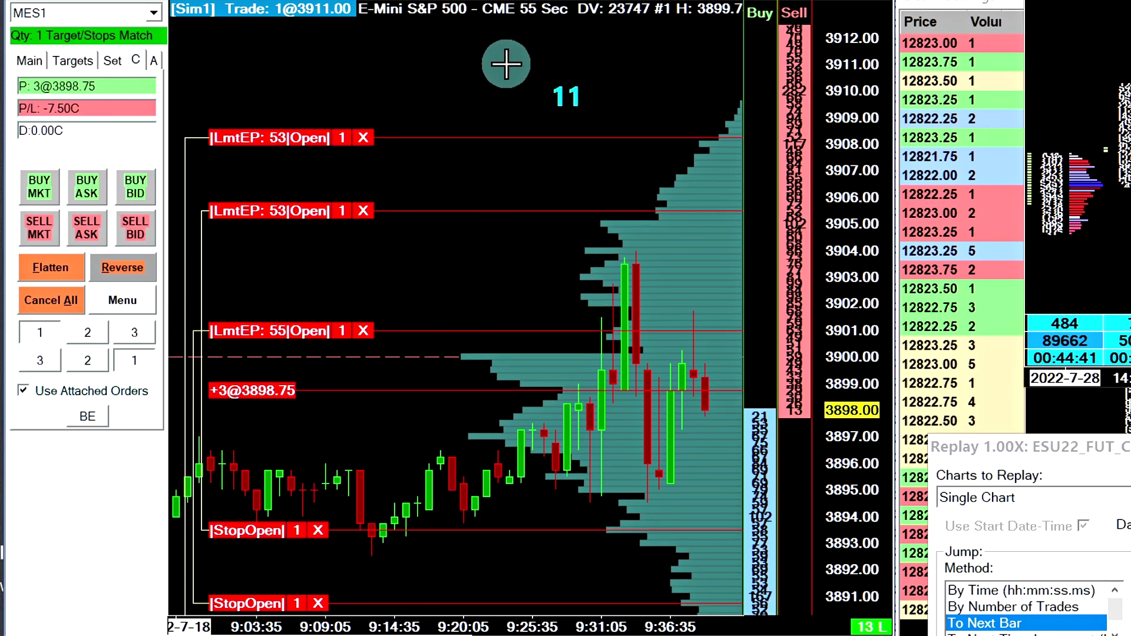
pyautogui.click(502, 52)
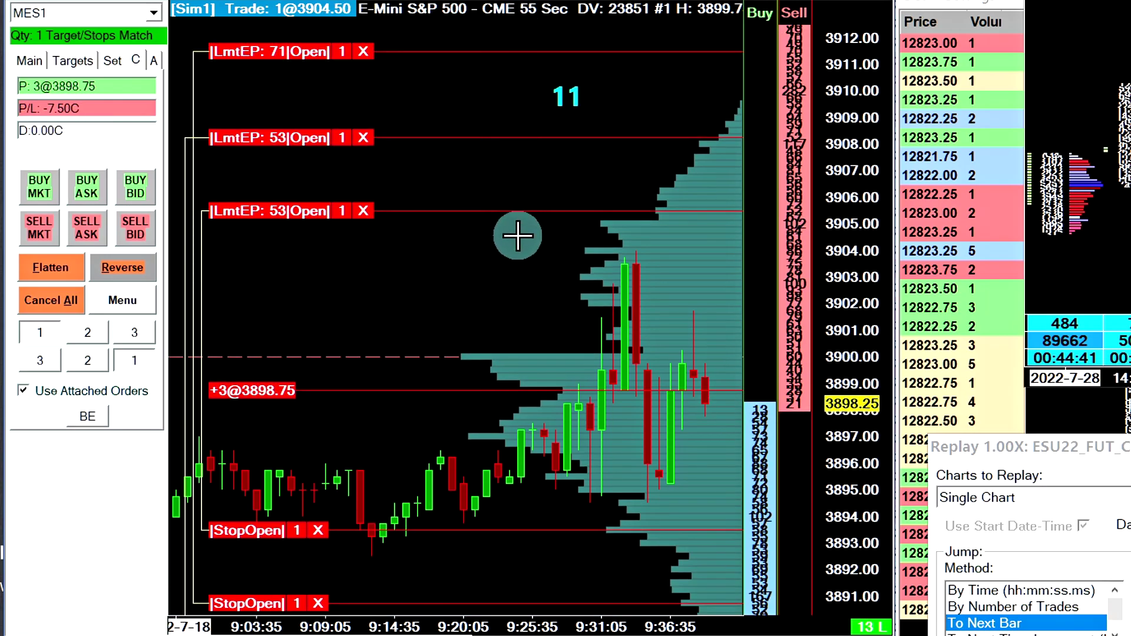
pyautogui.click(480, 304)
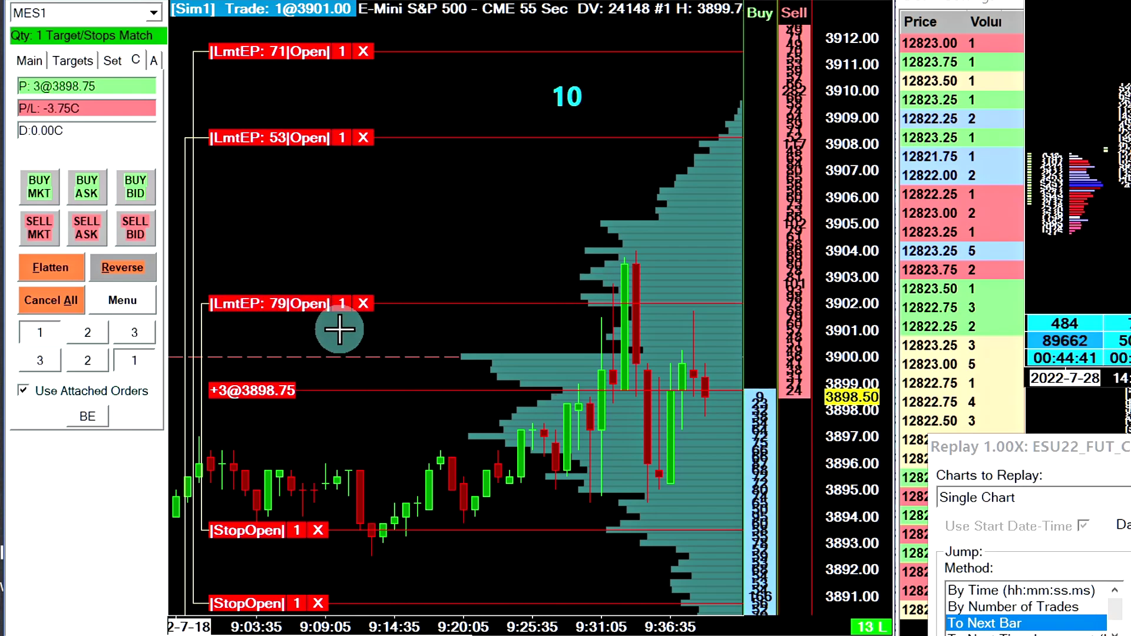
# Shift the closest attached stops around below the market price, bringing them up to 3898.75
pyautogui.moveTo(854, 283); pyautogui.dragTo(862, 307)
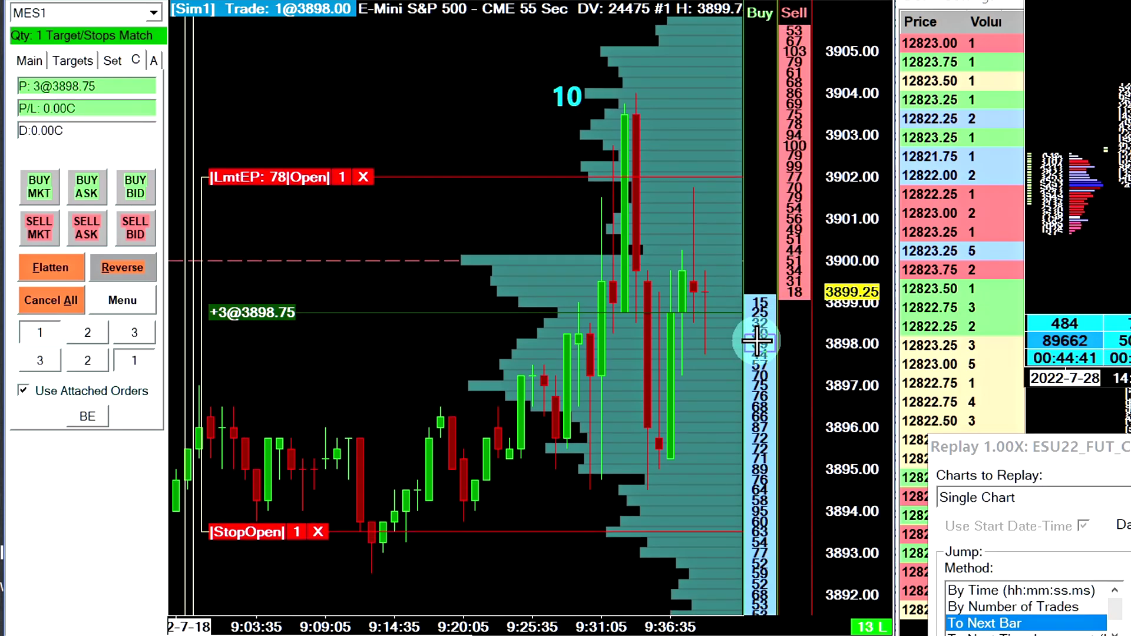
pyautogui.click(758, 314)
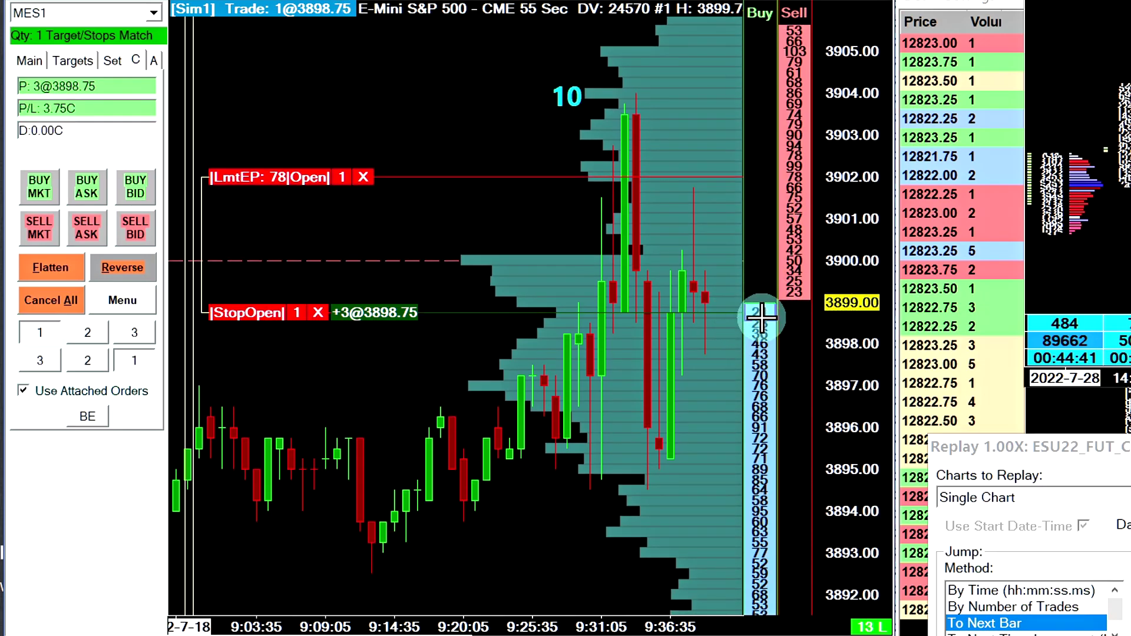
pyautogui.click(755, 364)
pyautogui.click(758, 436)
pyautogui.click(760, 312)
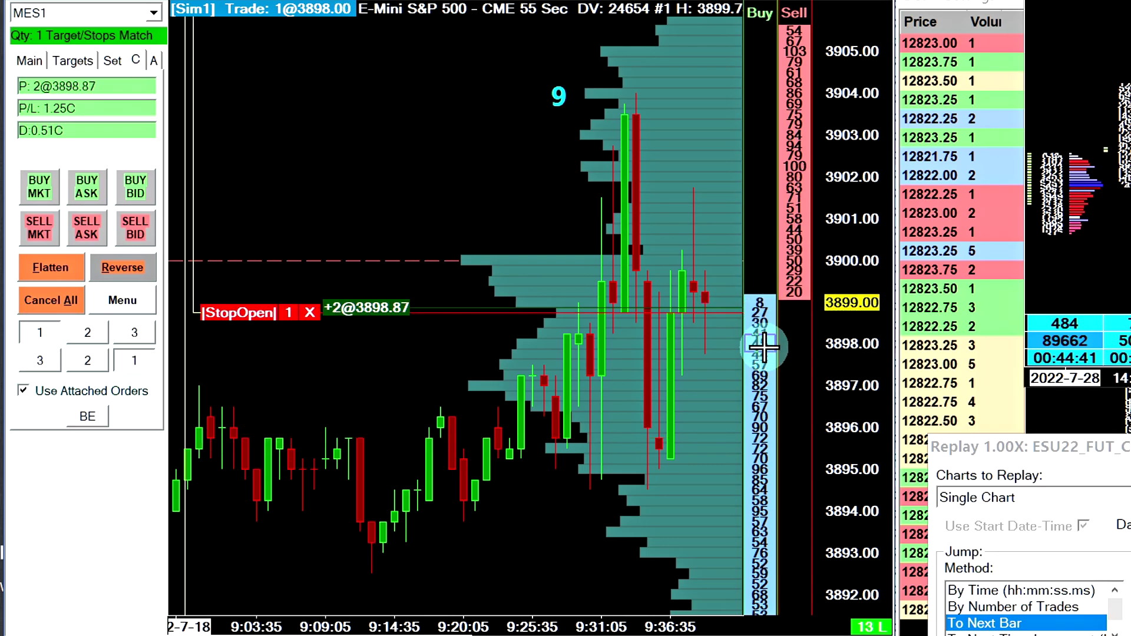
# Move the closest remaining stop several times below the market, ending at 3896.75
pyautogui.click(758, 406)
pyautogui.moveTo(842, 346); pyautogui.dragTo(773, 448)
pyautogui.click(771, 466)
pyautogui.click(771, 396)
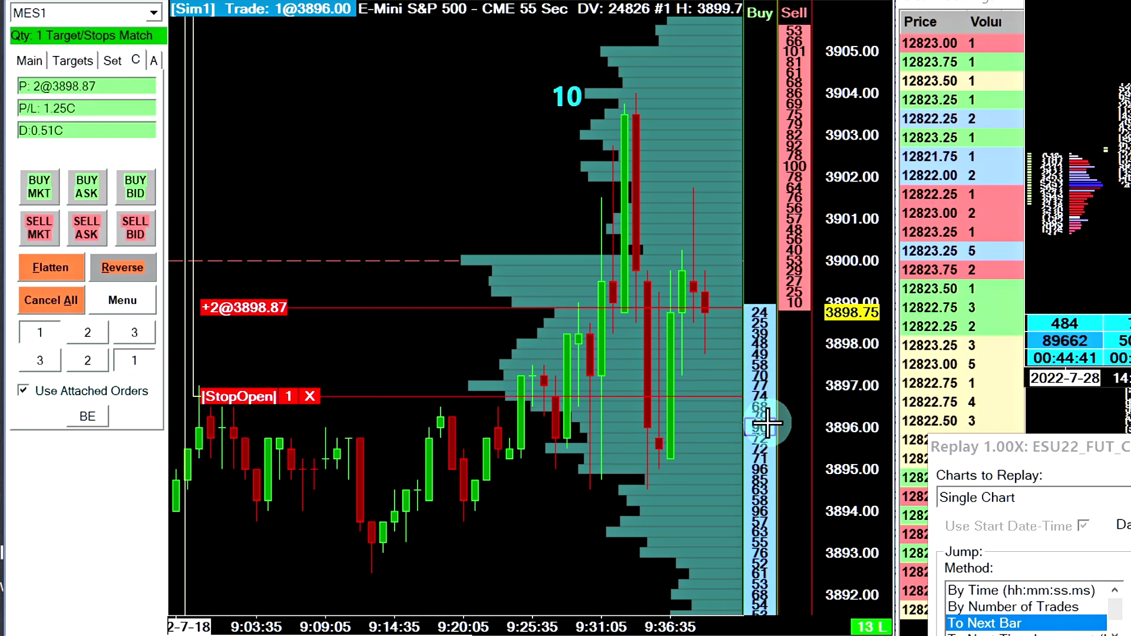
# Shift the closest limit target up and down, ending at 3900.25, and move the remaining stop closer to price
pyautogui.click(769, 154)
pyautogui.click(761, 230)
pyautogui.click(764, 125)
pyautogui.click(757, 246)
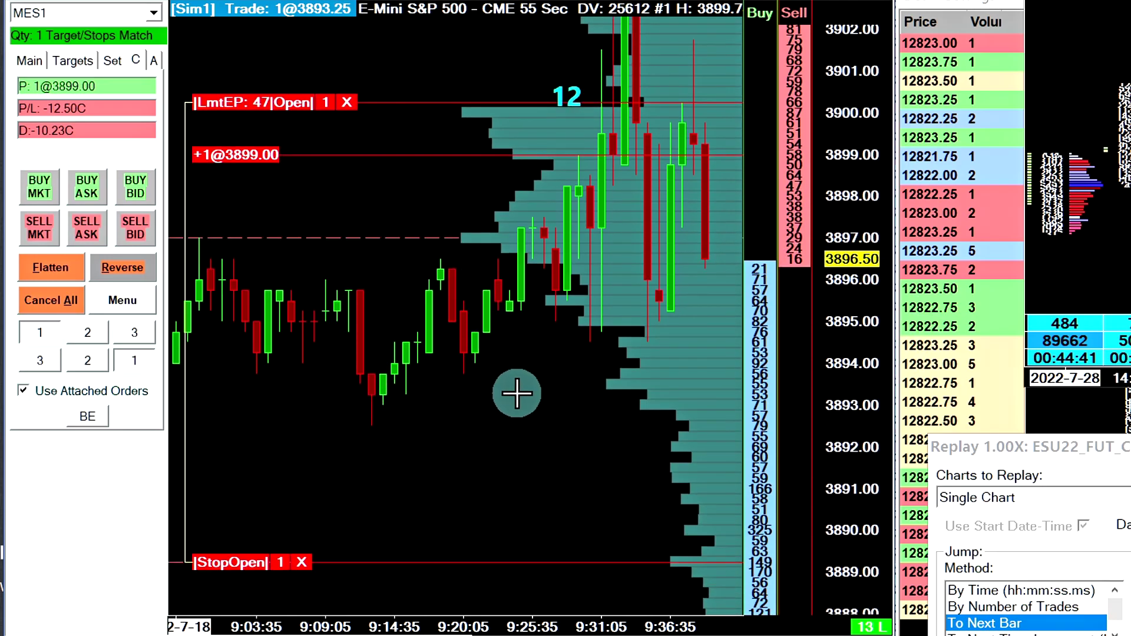
pyautogui.click(599, 419)
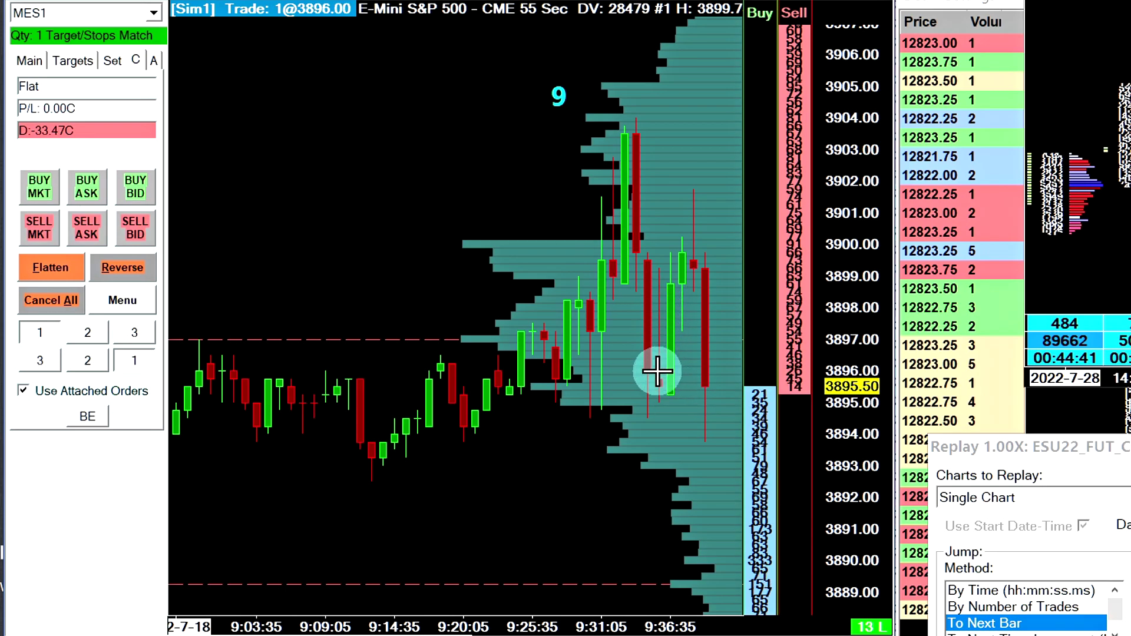
# Open the chart's studies list and move the dialog clear of the trade controls
pyautogui.click(429, 1)
pyautogui.click(281, 119)
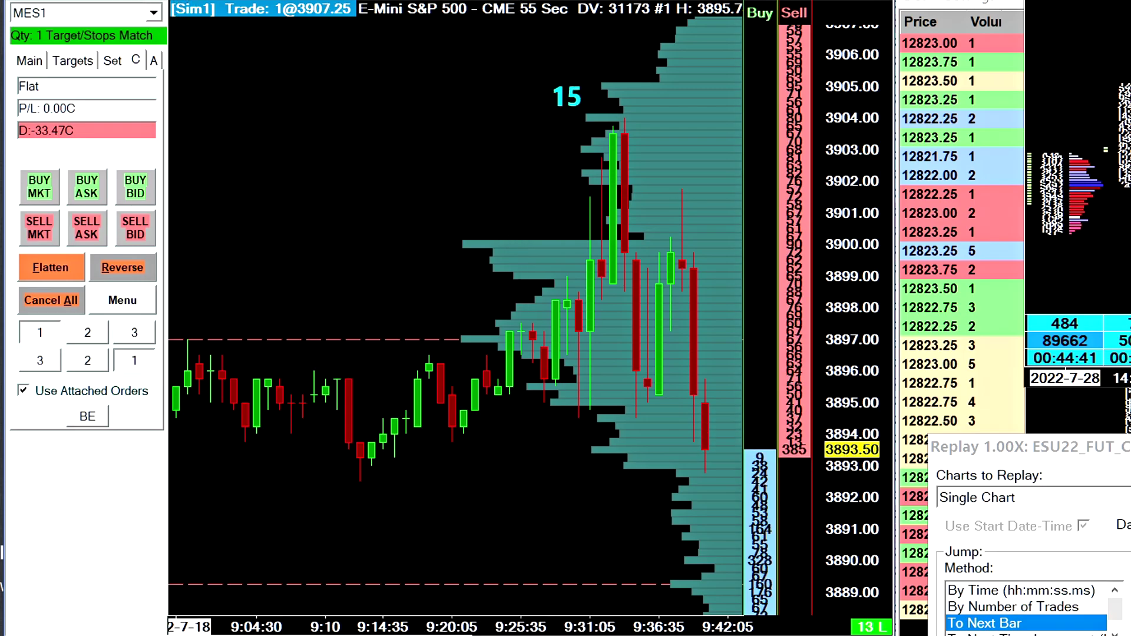
pyautogui.click(152, 1)
pyautogui.click(217, 1)
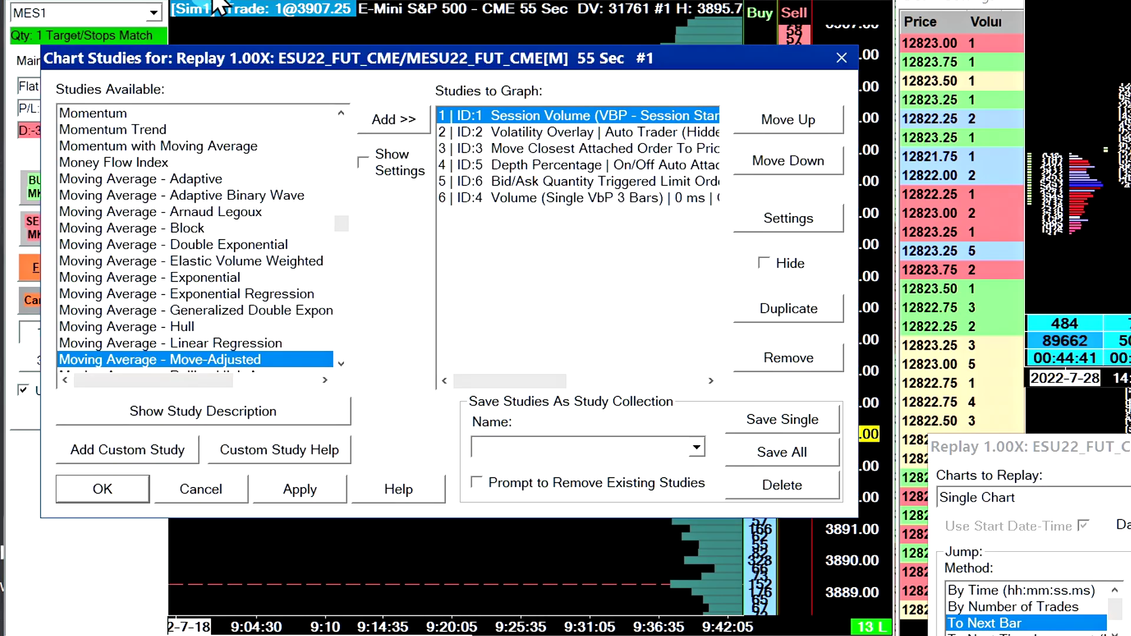
pyautogui.moveTo(408, 63); pyautogui.dragTo(478, 93)
pyautogui.click(646, 193)
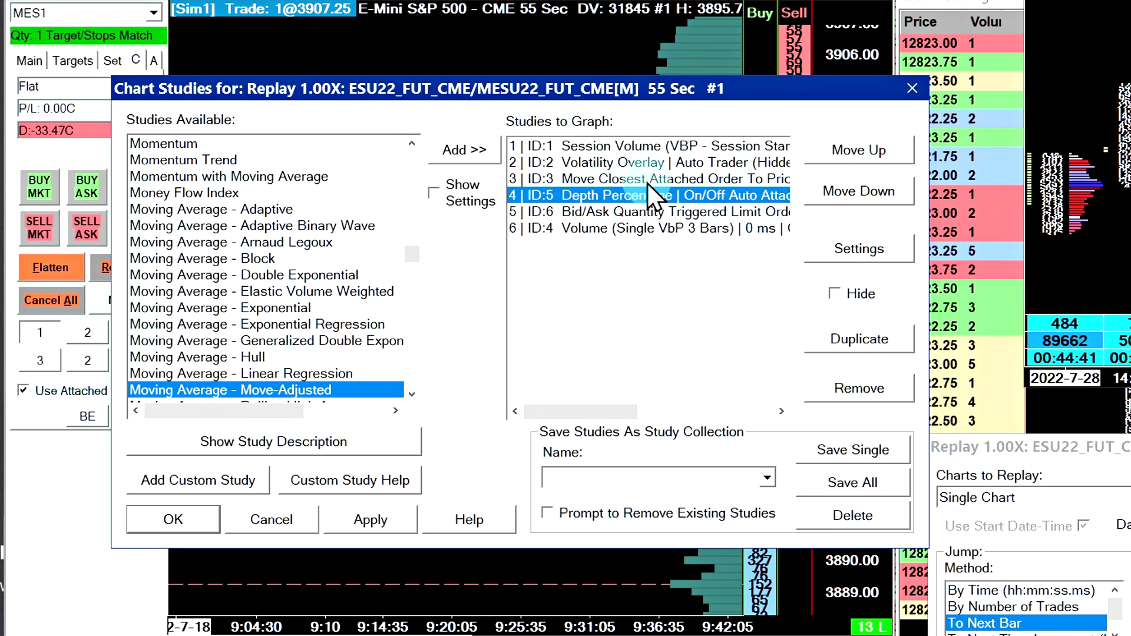
# Examine the ACS Control Bar Button # input in the Move Closest Attached Order To Price settings, then close both dialogs
pyautogui.click(648, 183)
pyautogui.doubleClick(648, 178)
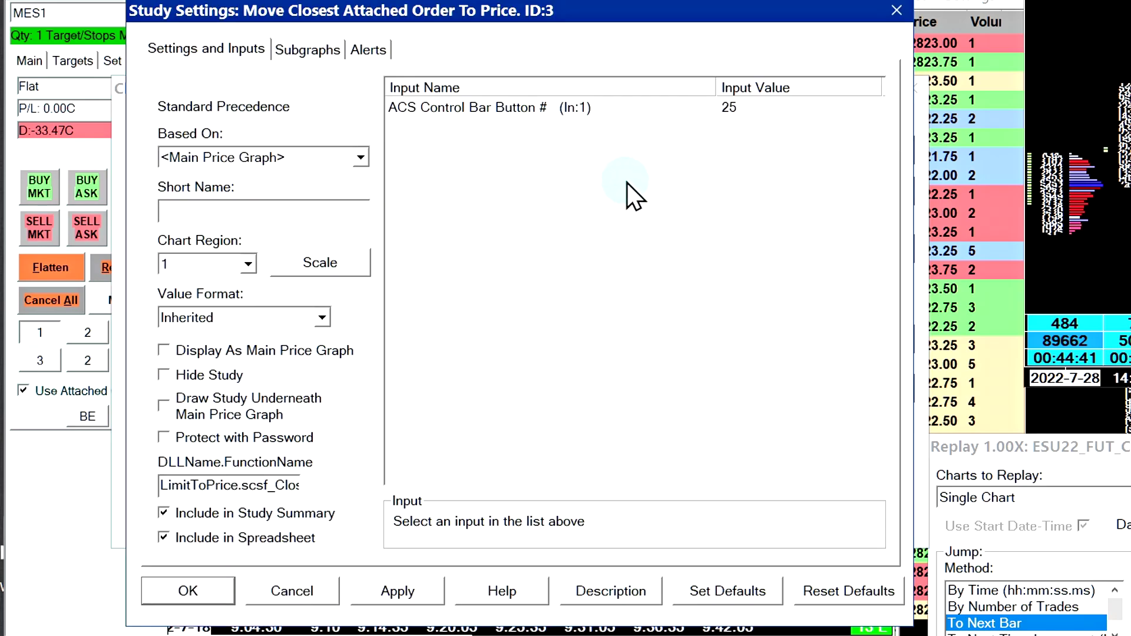
pyautogui.click(430, 109)
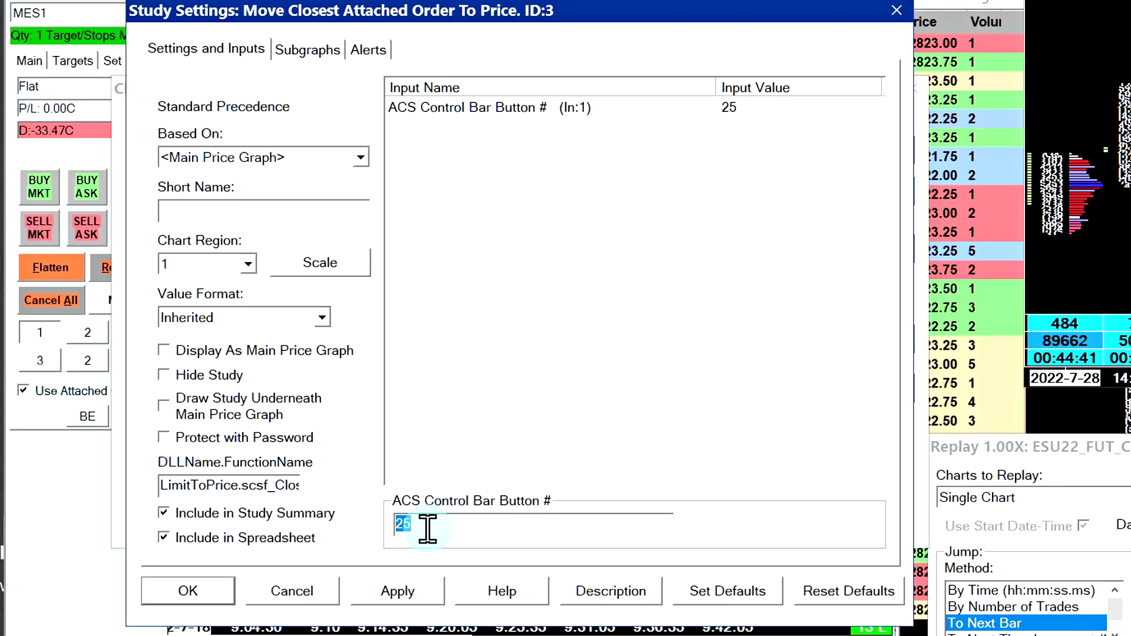
pyautogui.click(213, 590)
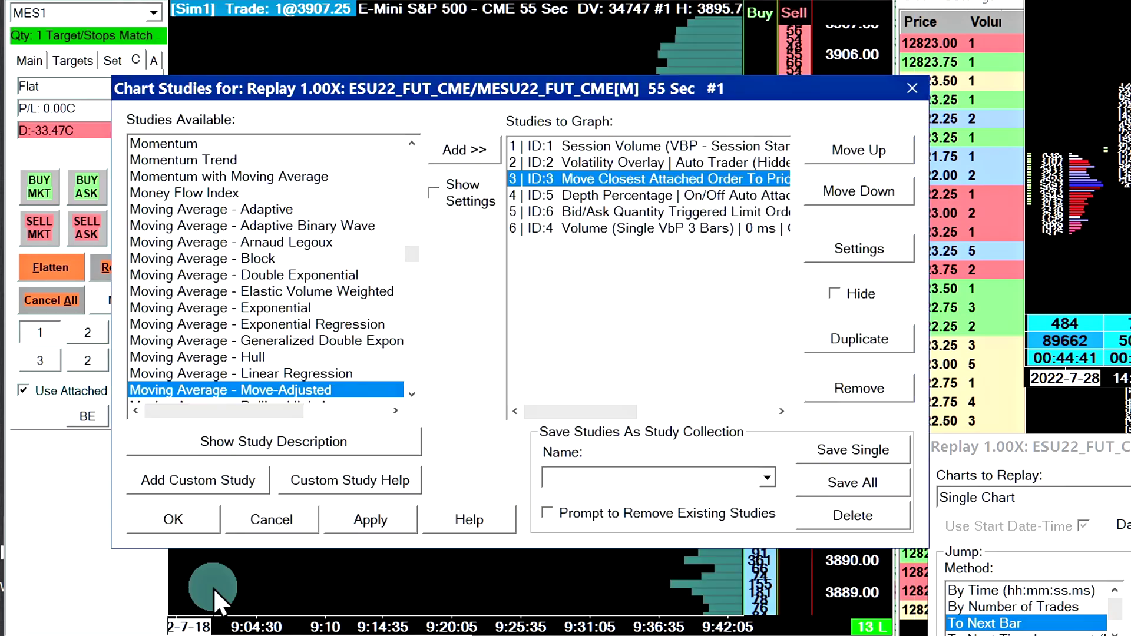
pyautogui.click(187, 515)
# Open the keyboard shortcut customization and expand the Custom Study Control Bar Button Keyboard Shortcuts group
pyautogui.click(413, 1)
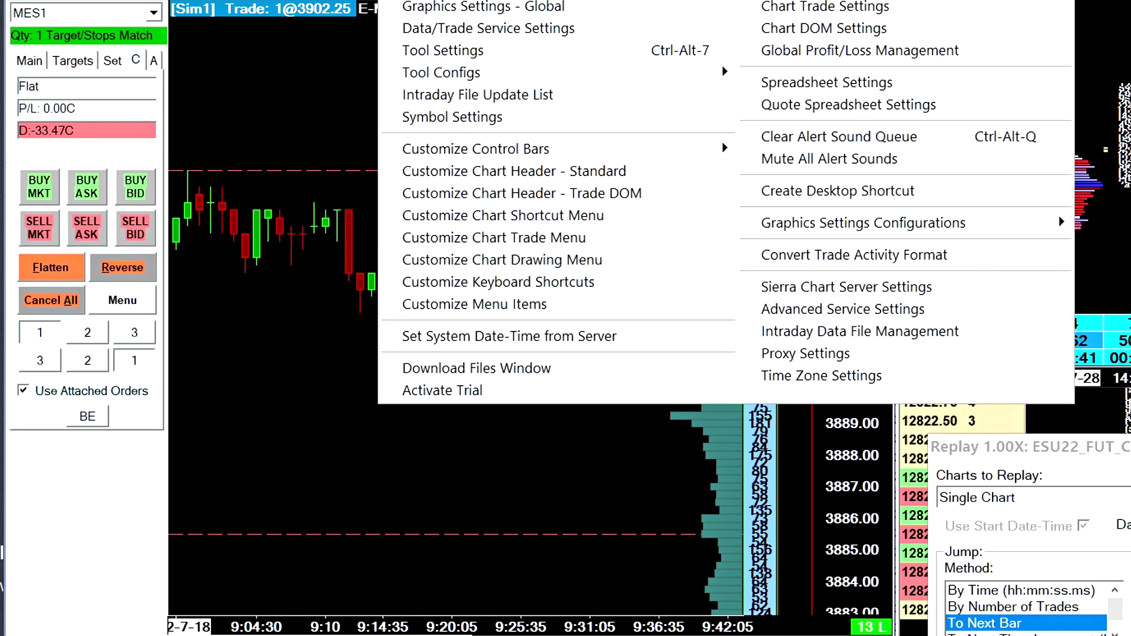
pyautogui.click(476, 286)
pyautogui.scroll(-1, 27, 220)
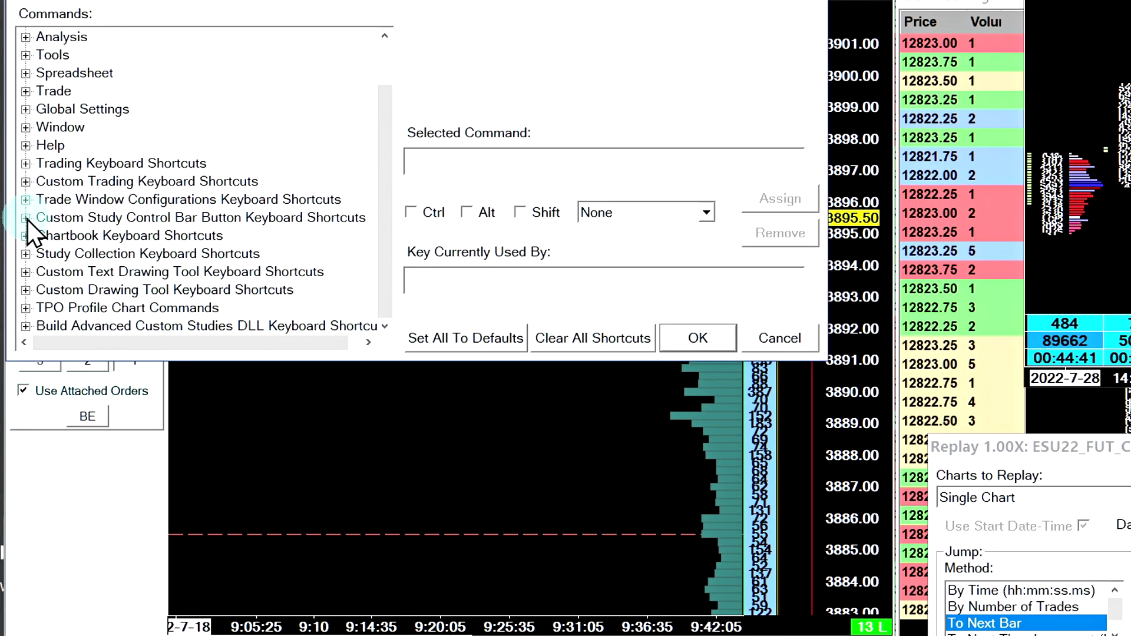
pyautogui.click(64, 218)
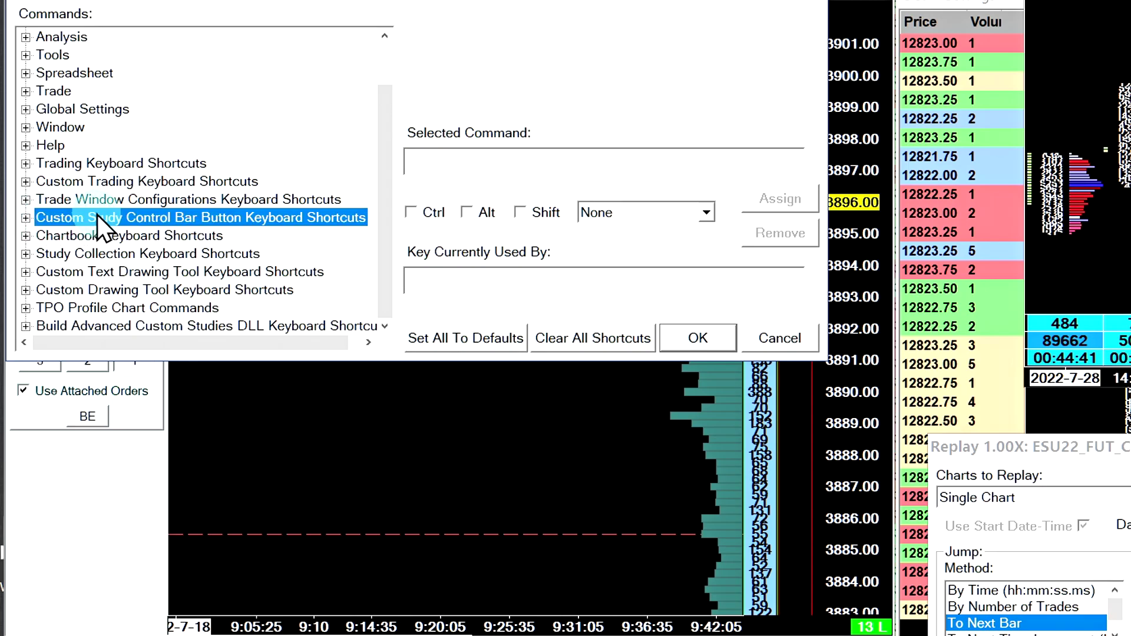
pyautogui.click(26, 218)
# Examine the key combination assigned to Custom Study Control Bar Button 25, then leave the shortcut dialog and return to the chart
pyautogui.scroll(-3, 76, 154)
pyautogui.scroll(-4, 95, 142)
pyautogui.click(131, 126)
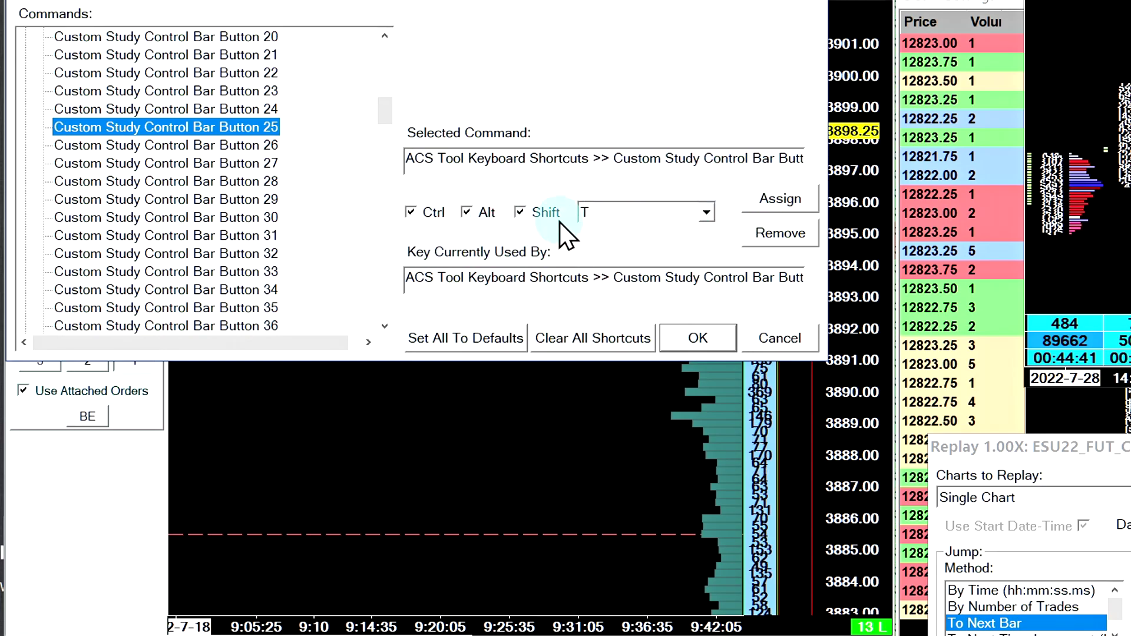
pyautogui.click(148, 146)
pyautogui.click(176, 126)
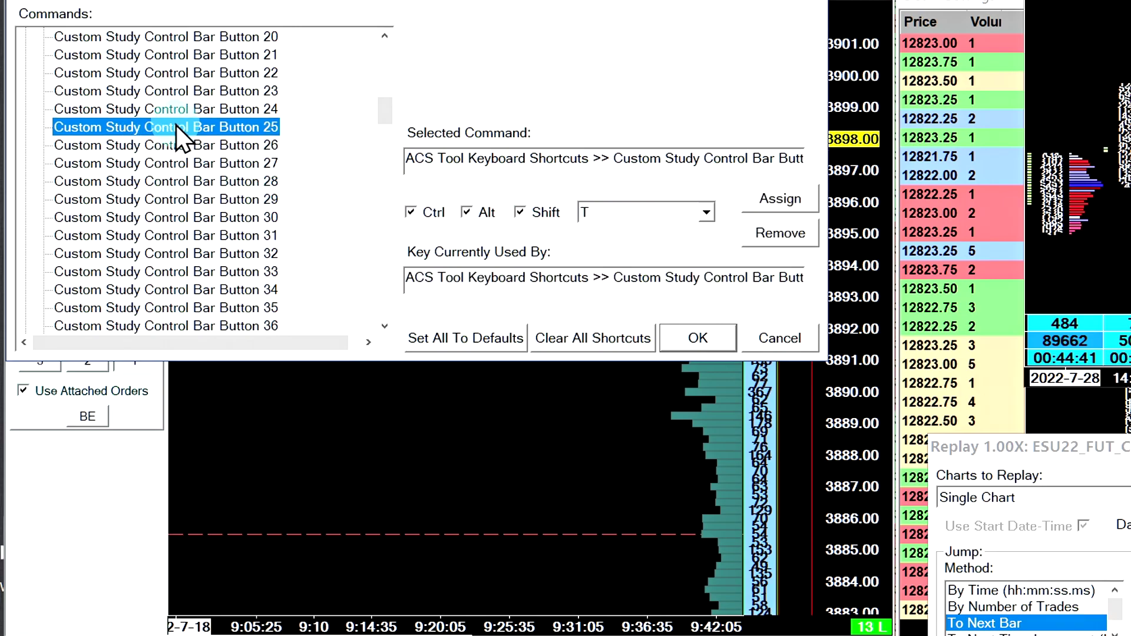
pyautogui.click(181, 135)
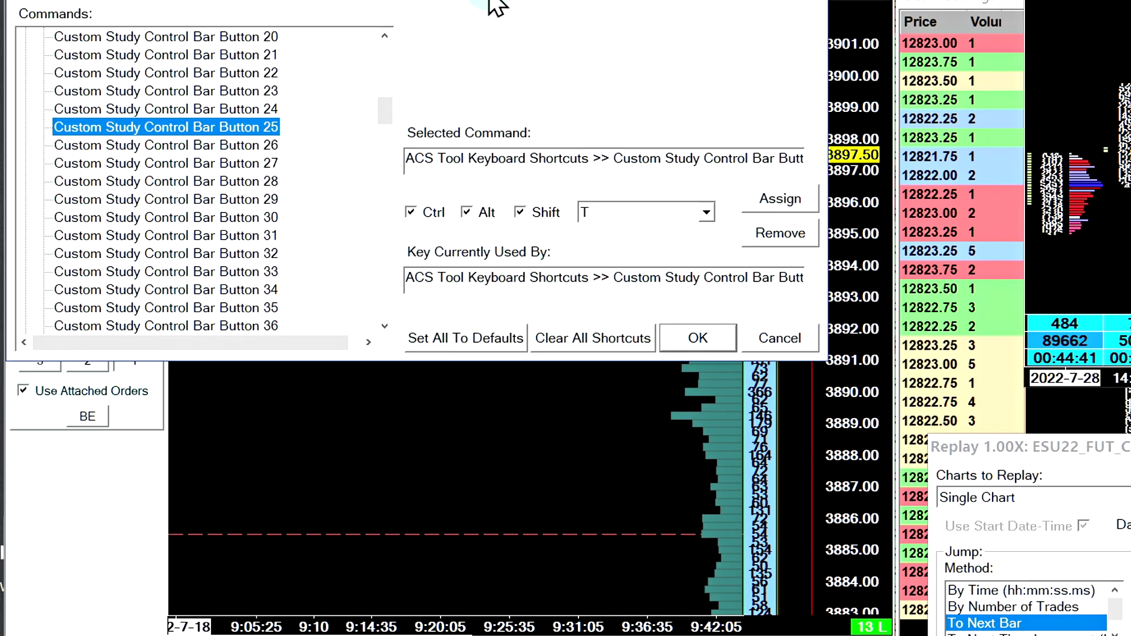
pyautogui.moveTo(493, 1); pyautogui.dragTo(523, 118)
pyautogui.click(624, 101)
pyautogui.click(230, 229)
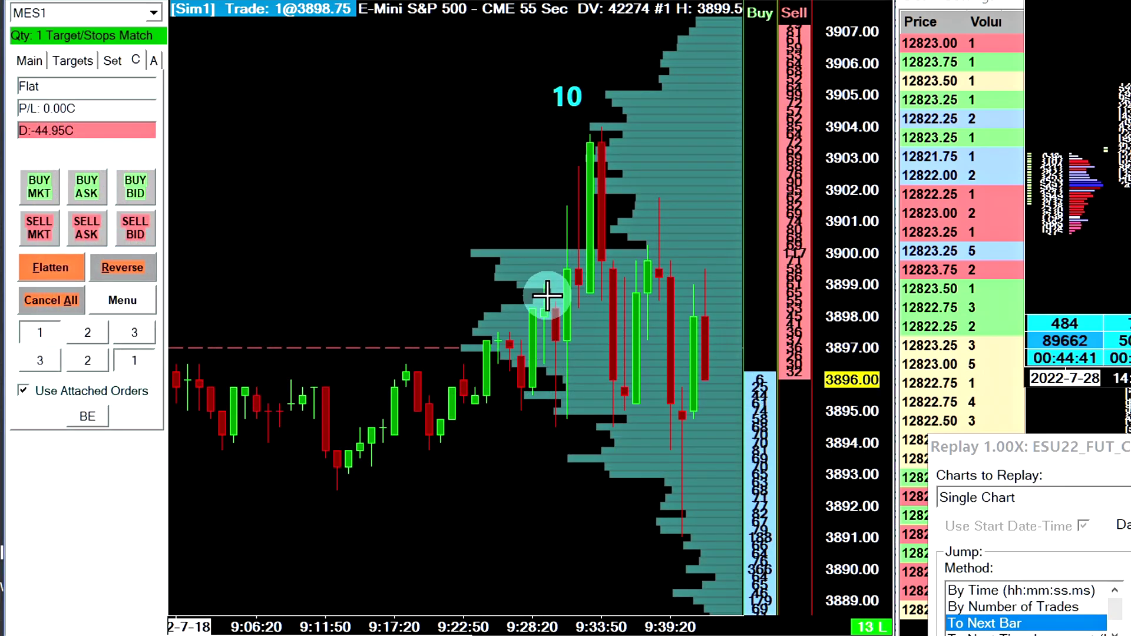
# Sell two contracts at 3896.25 with attached orders and move their stops up to 3903.25 and 3906.00
pyautogui.click(793, 372)
pyautogui.click(797, 373)
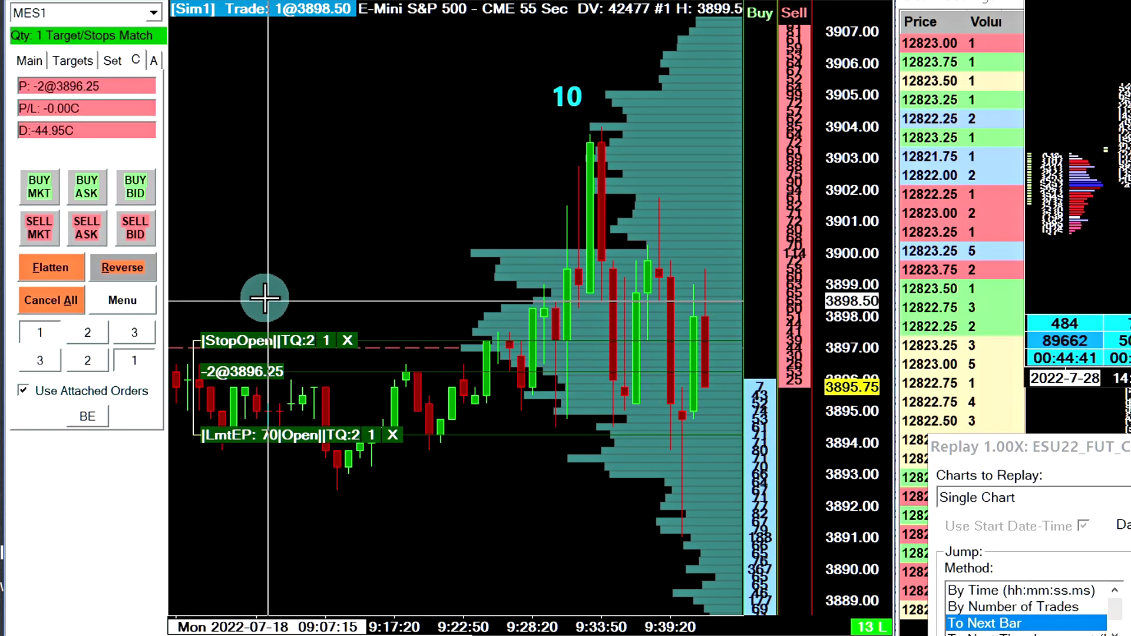
pyautogui.click(448, 222)
pyautogui.click(476, 262)
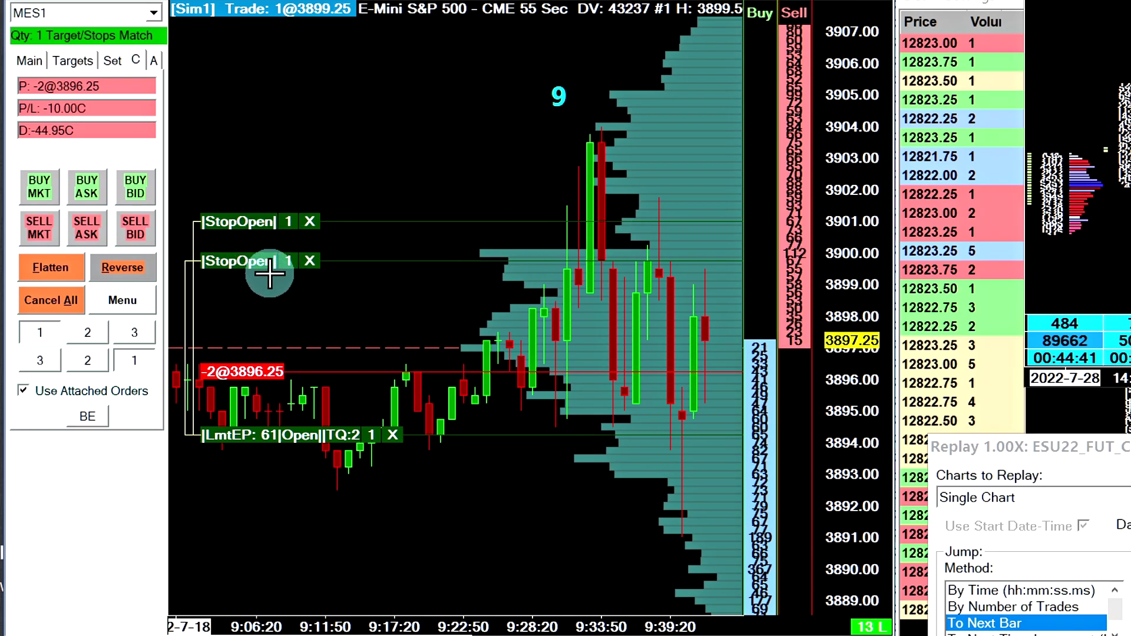
pyautogui.moveTo(237, 259); pyautogui.dragTo(252, 260)
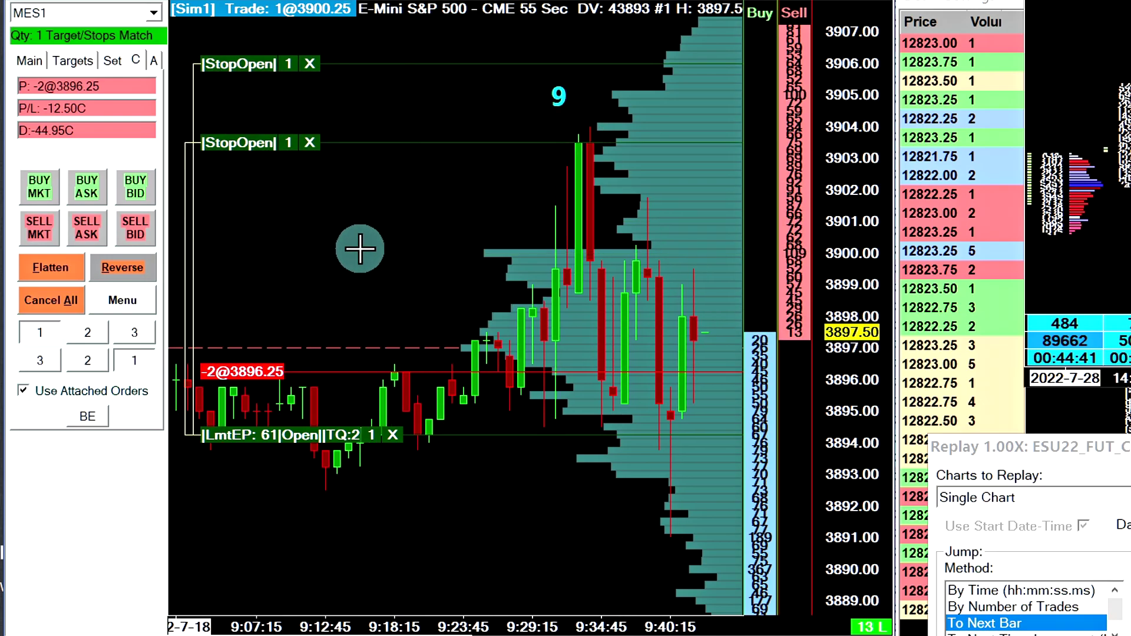
pyautogui.moveTo(583, 144); pyautogui.dragTo(583, 151)
# Move the closest limit target repeatedly until the two targets sit at about 3890.50 and 3890.00
pyautogui.moveTo(421, 435); pyautogui.dragTo(464, 412)
pyautogui.moveTo(542, 413); pyautogui.dragTo(526, 475)
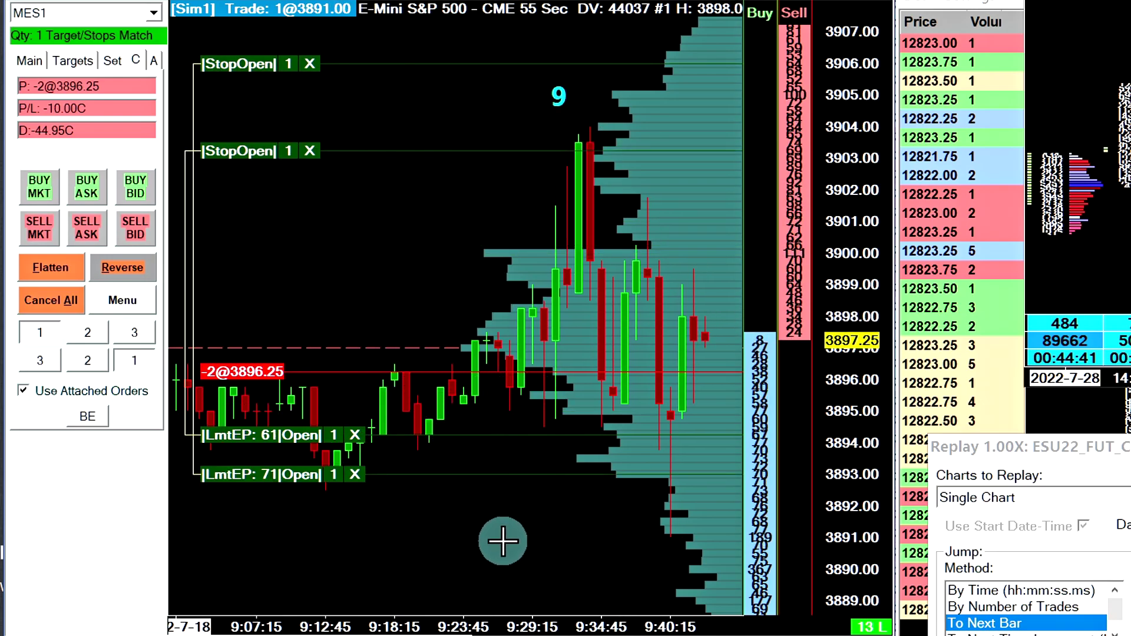
pyautogui.moveTo(536, 435); pyautogui.dragTo(503, 545)
pyautogui.moveTo(534, 476); pyautogui.dragTo(497, 561)
# Raise the closest limit target in stages to 3896.75, 3899.00 and 3899.50
pyautogui.moveTo(503, 546); pyautogui.dragTo(554, 381)
pyautogui.moveTo(547, 442); pyautogui.dragTo(568, 351)
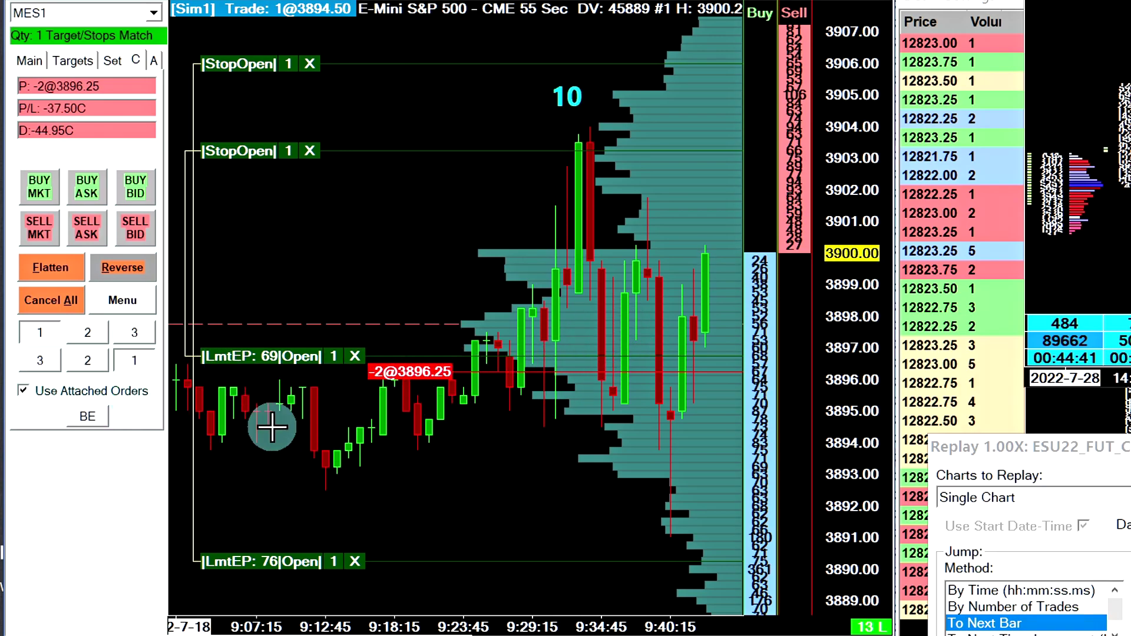
pyautogui.click(625, 284)
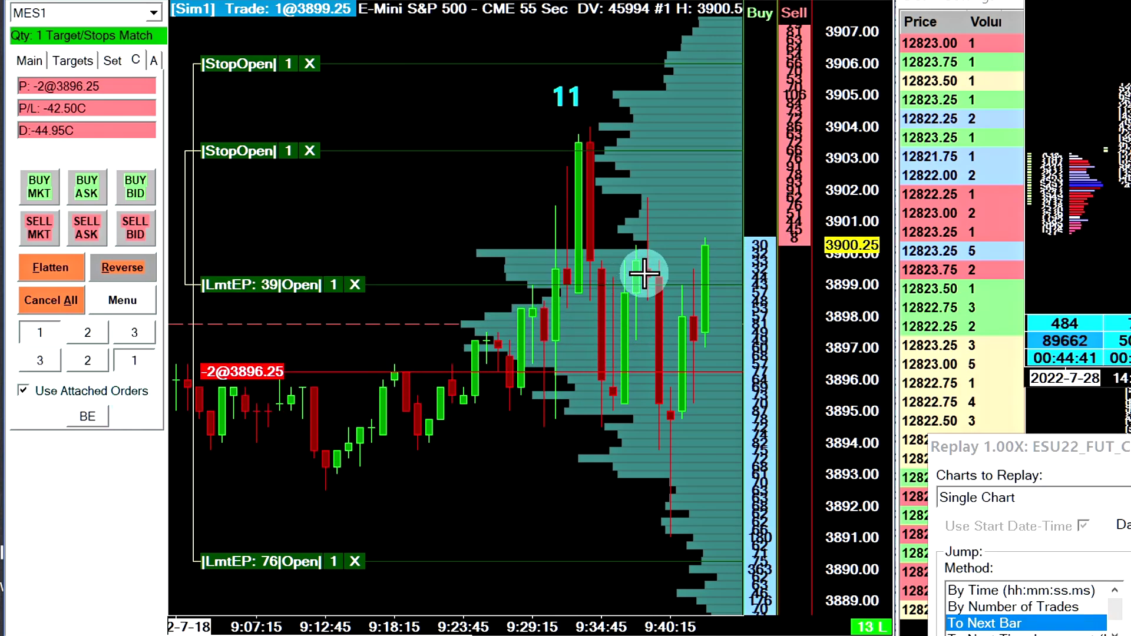
pyautogui.click(644, 269)
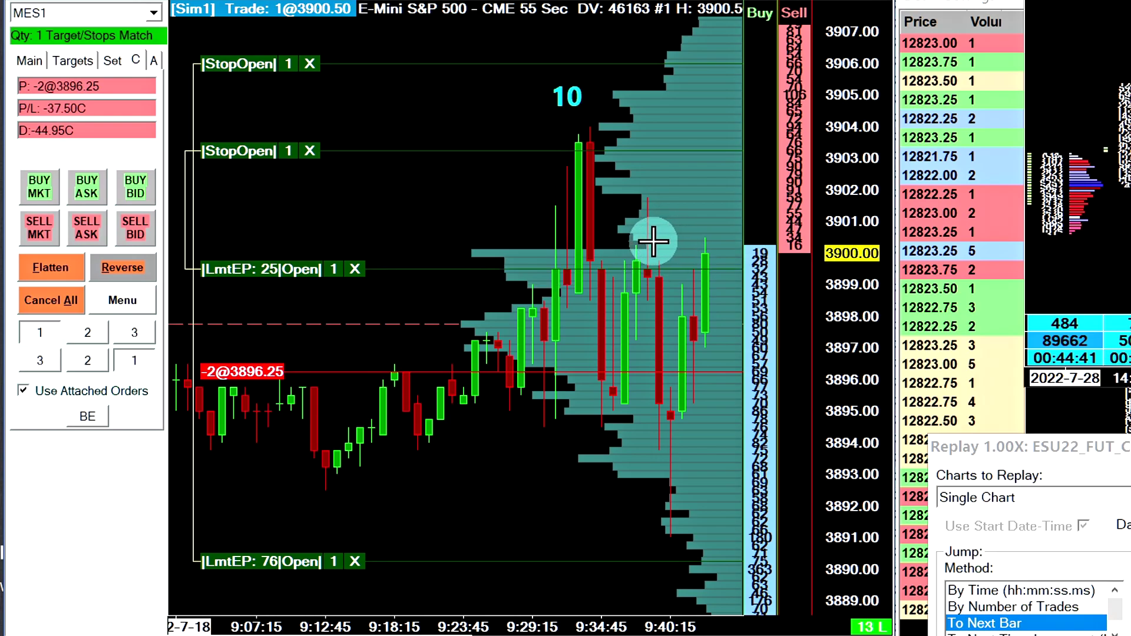